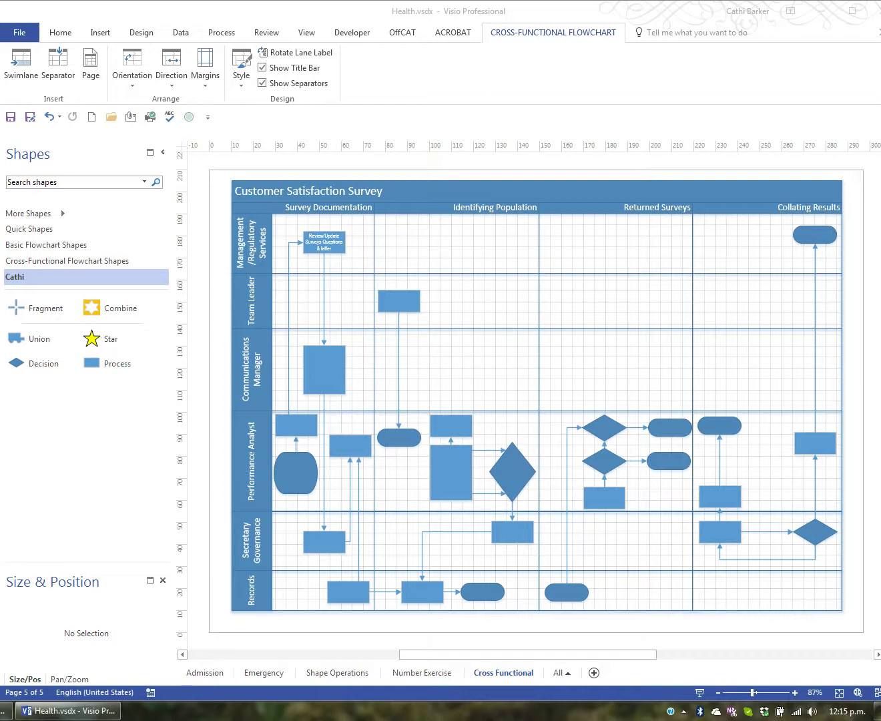
Choose the Organization Chart template from File > New and create a new drawing from it.
click(28, 31)
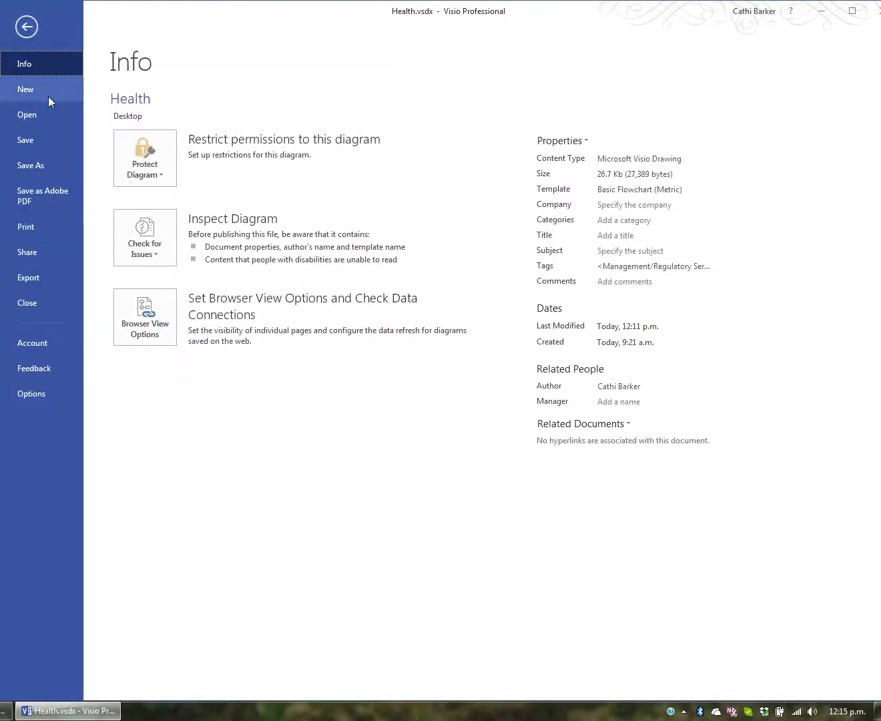
click(27, 92)
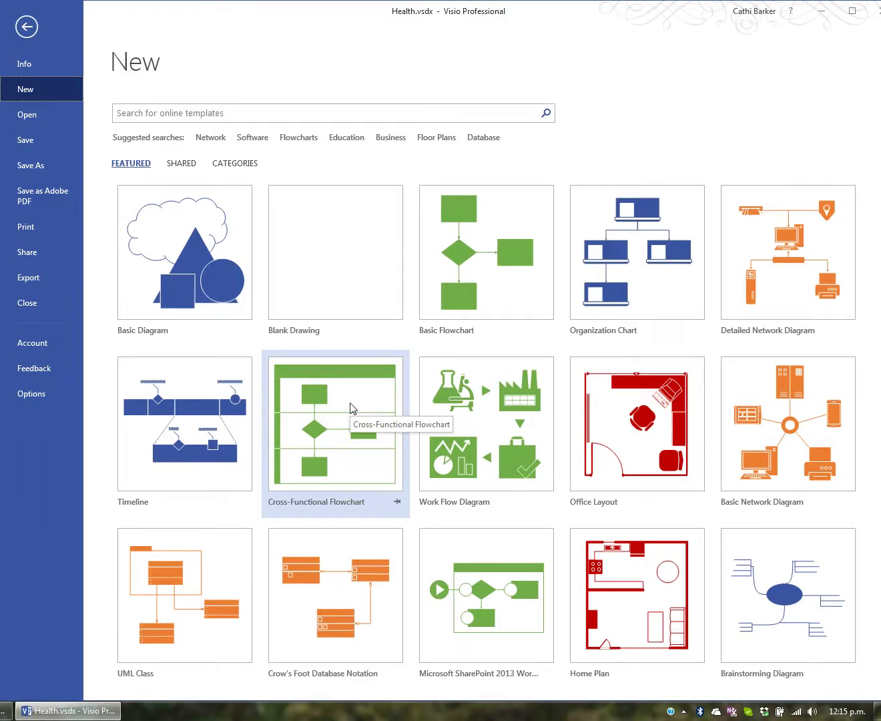
click(639, 269)
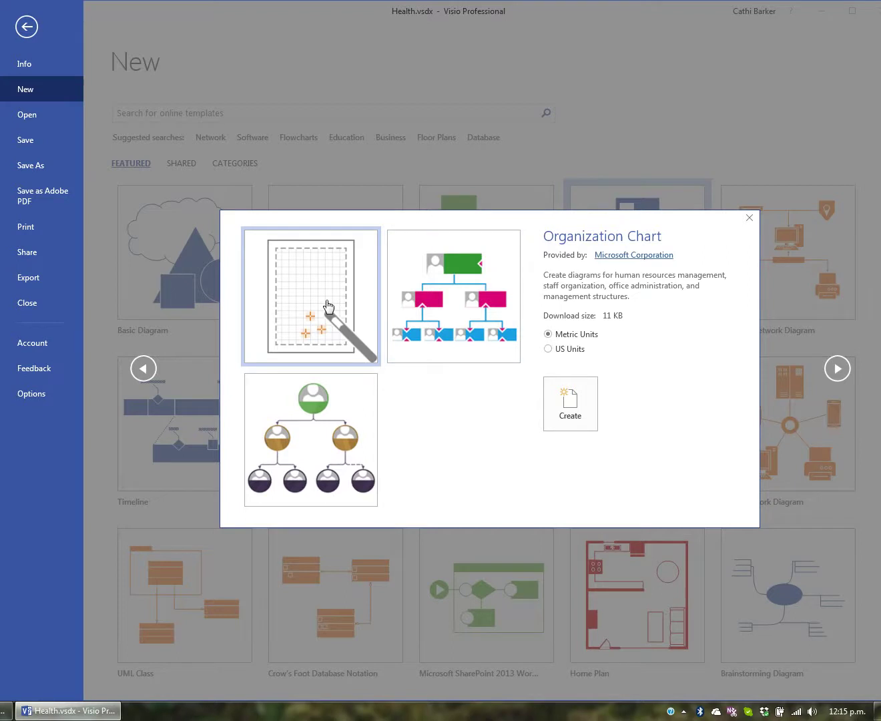
click(571, 409)
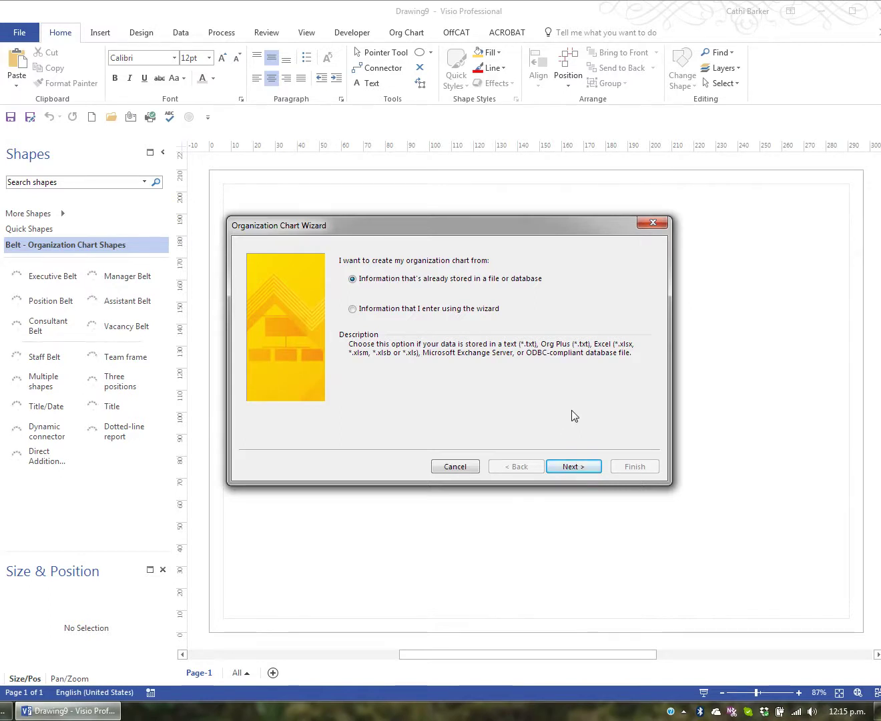
Cancel the Organization Chart Wizard to build the chart manually on a blank page.
click(453, 466)
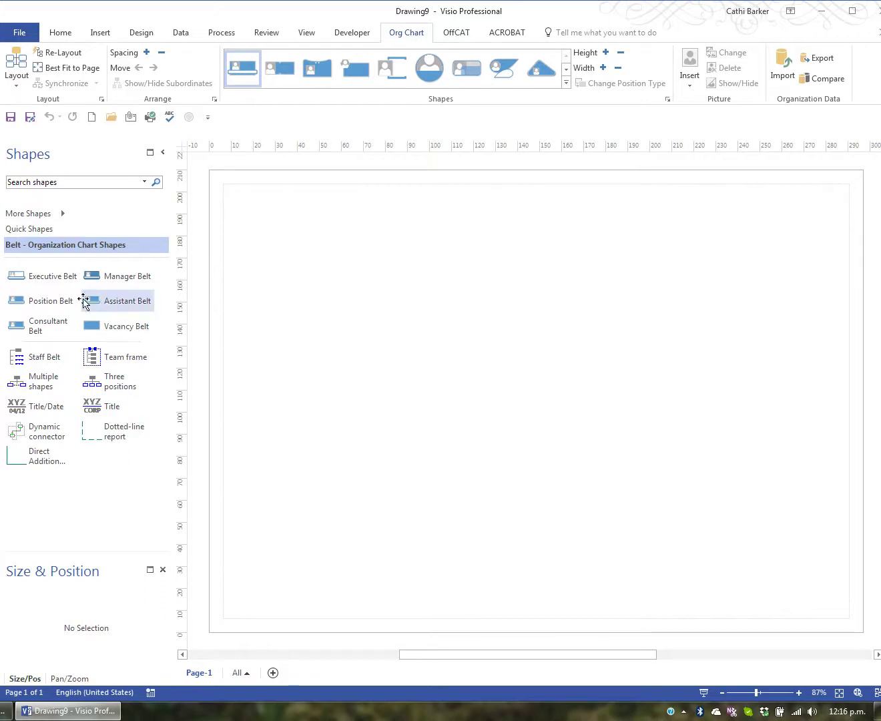
Place an Executive Belt box near the top centre and turn on the page grid.
drag(49, 283, 549, 239)
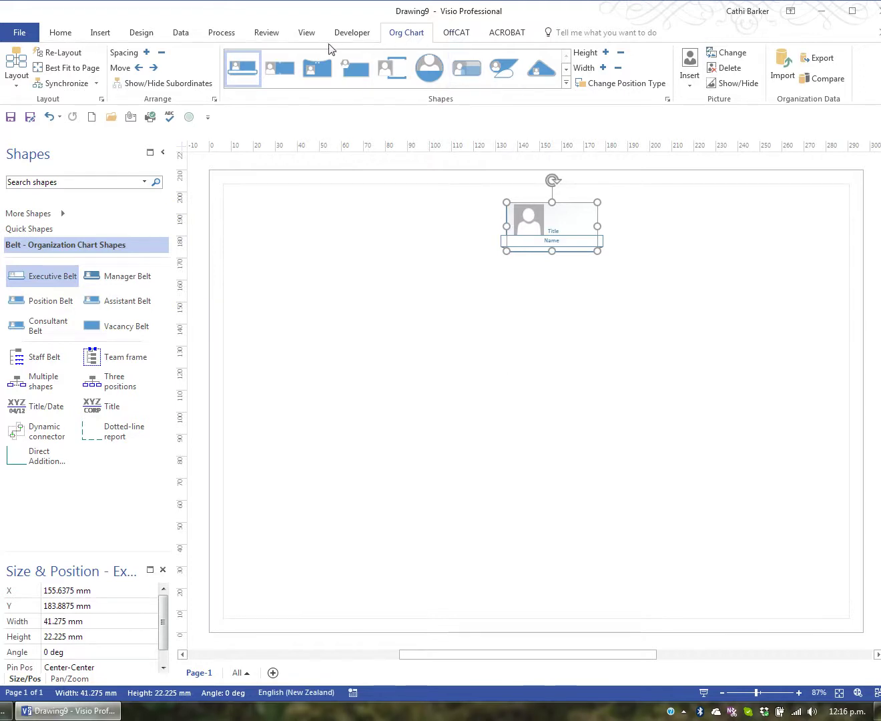
click(307, 33)
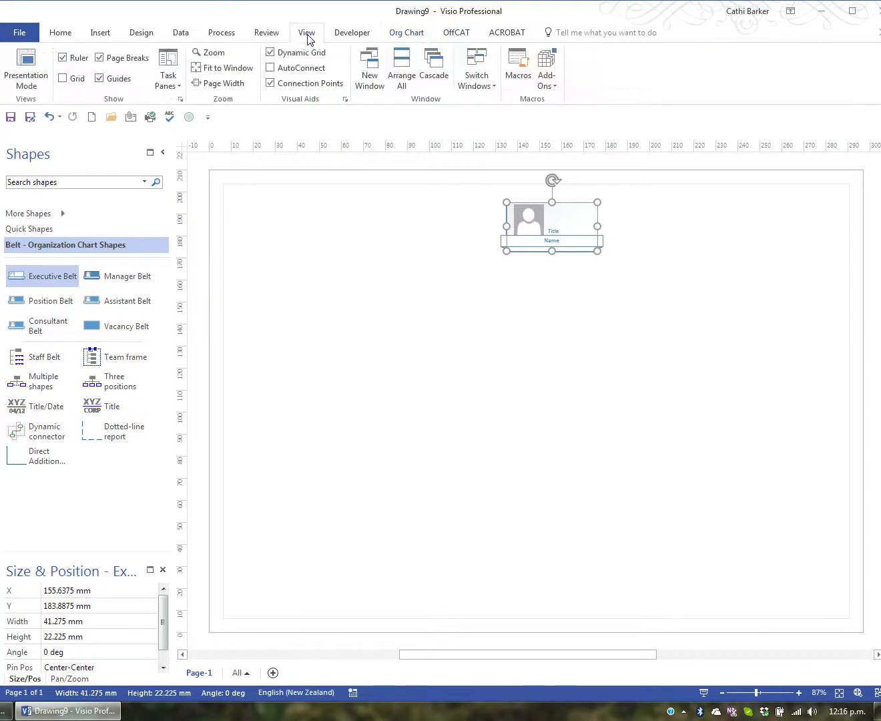
click(63, 78)
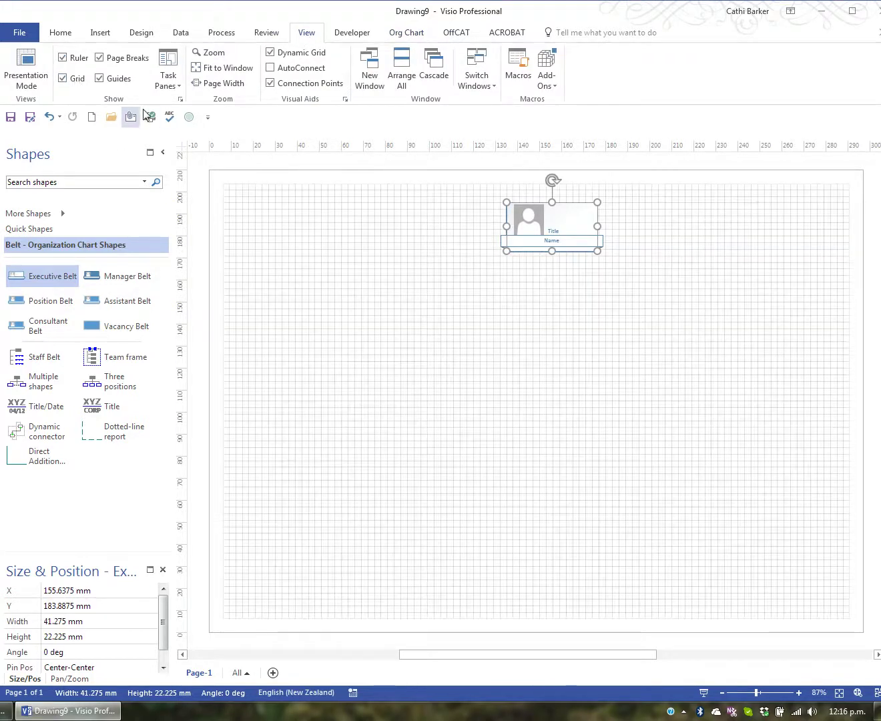
Fill in the CEO's name and give the executive box the title CEO.
click(583, 245)
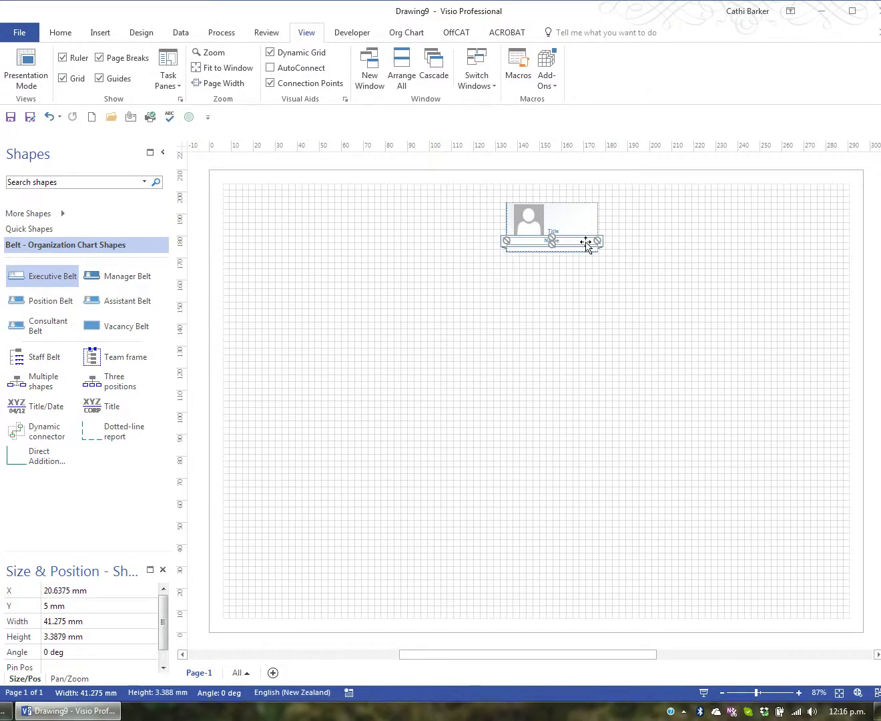
text(Mary Baker)
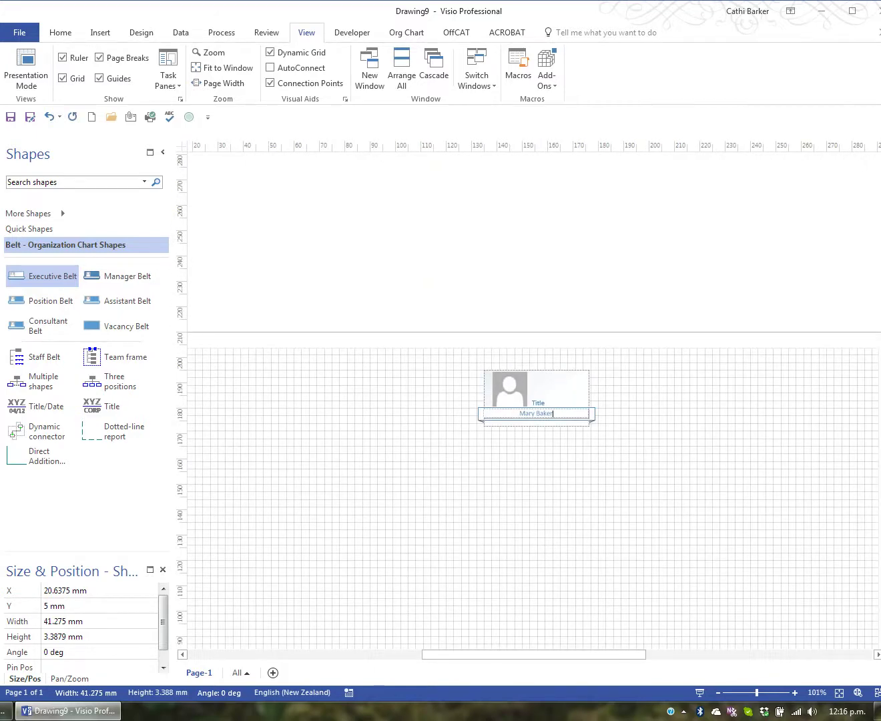
click(536, 405)
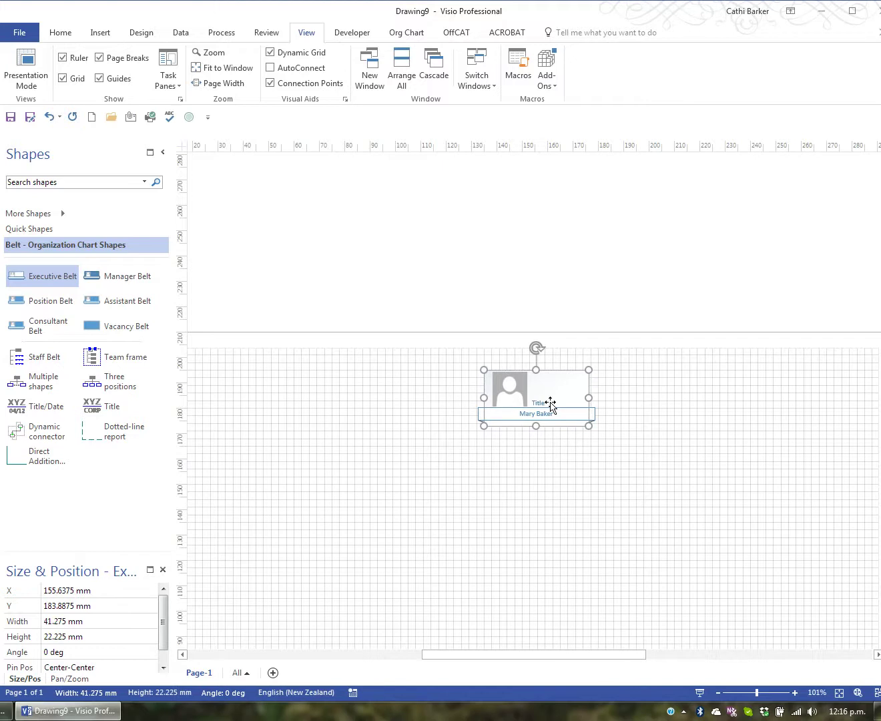
double_click(550, 402)
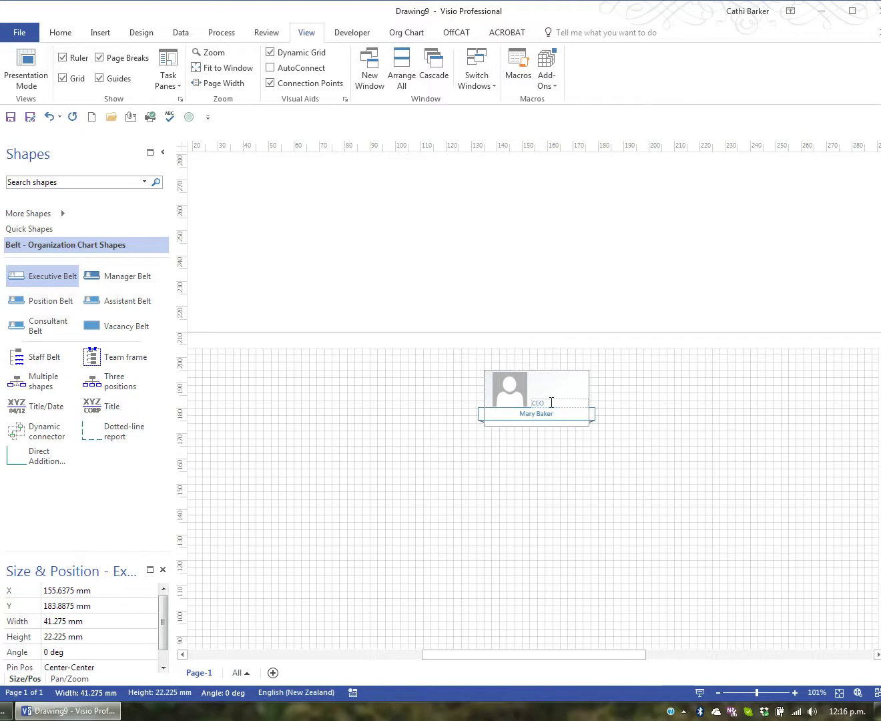
click(523, 471)
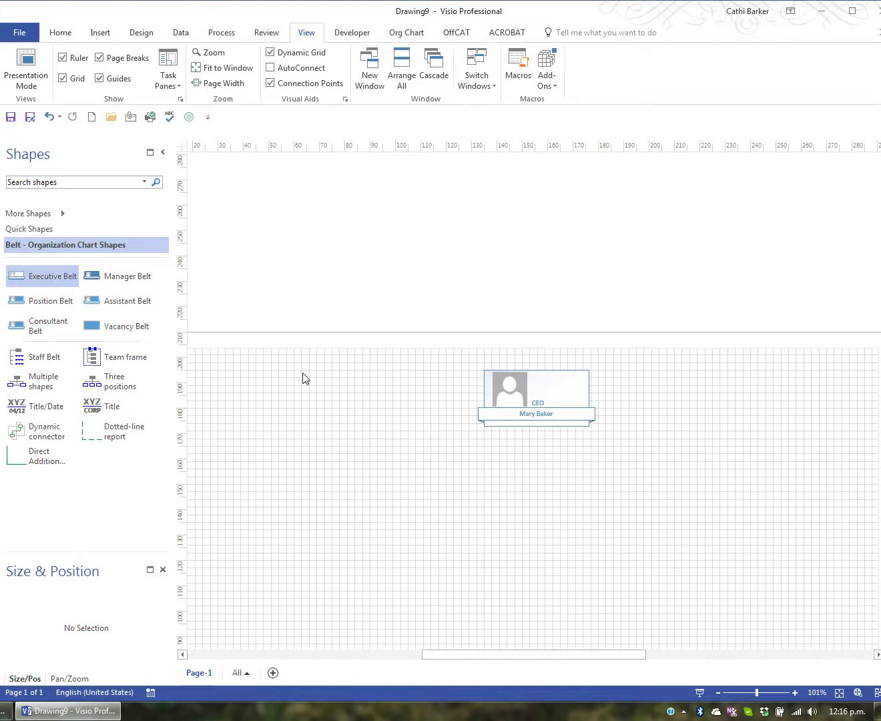
click(121, 279)
Drop three Manager Belt boxes onto the CEO so they connect in a row beneath it.
drag(122, 281, 531, 397)
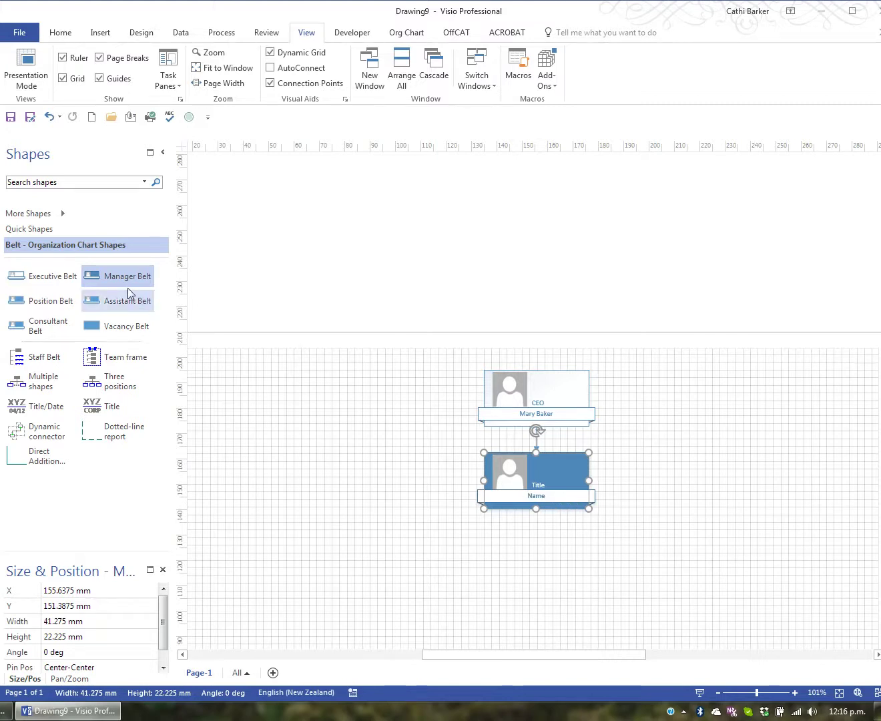
drag(118, 276, 536, 393)
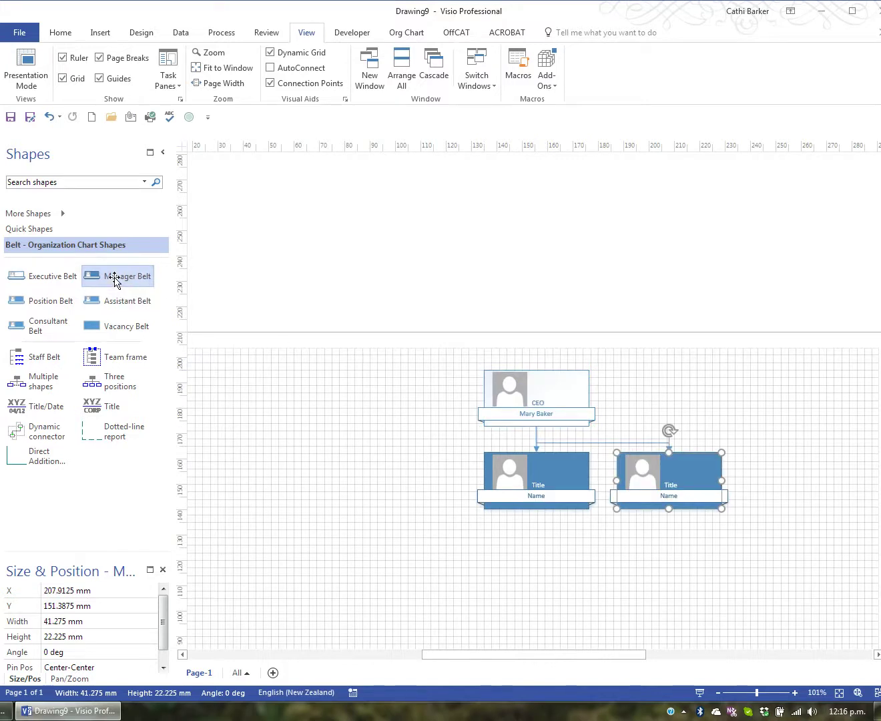
drag(119, 279, 540, 404)
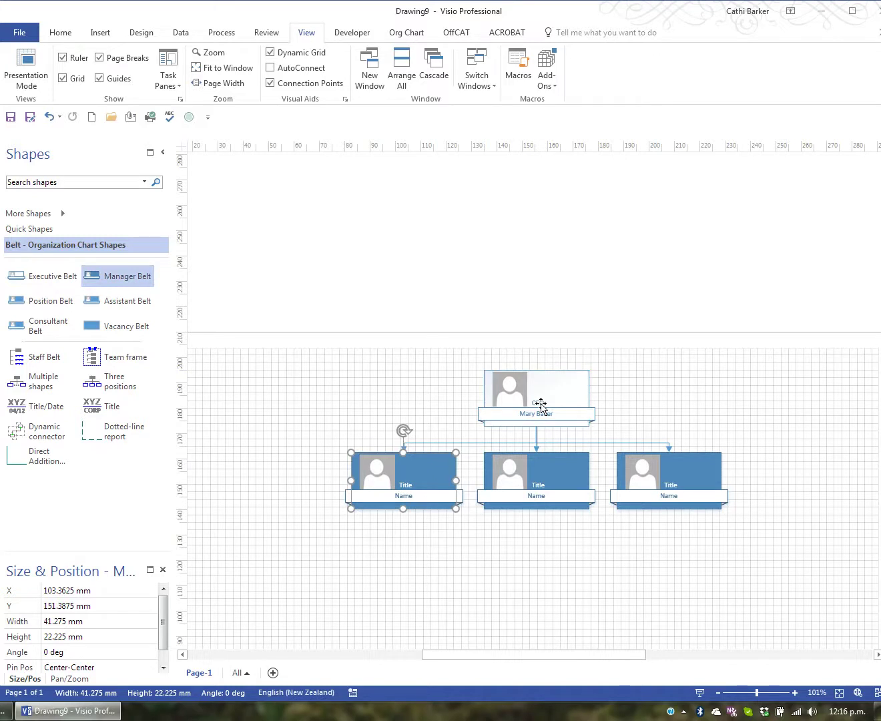
Enter the managers' names in the left and middle manager boxes.
click(415, 495)
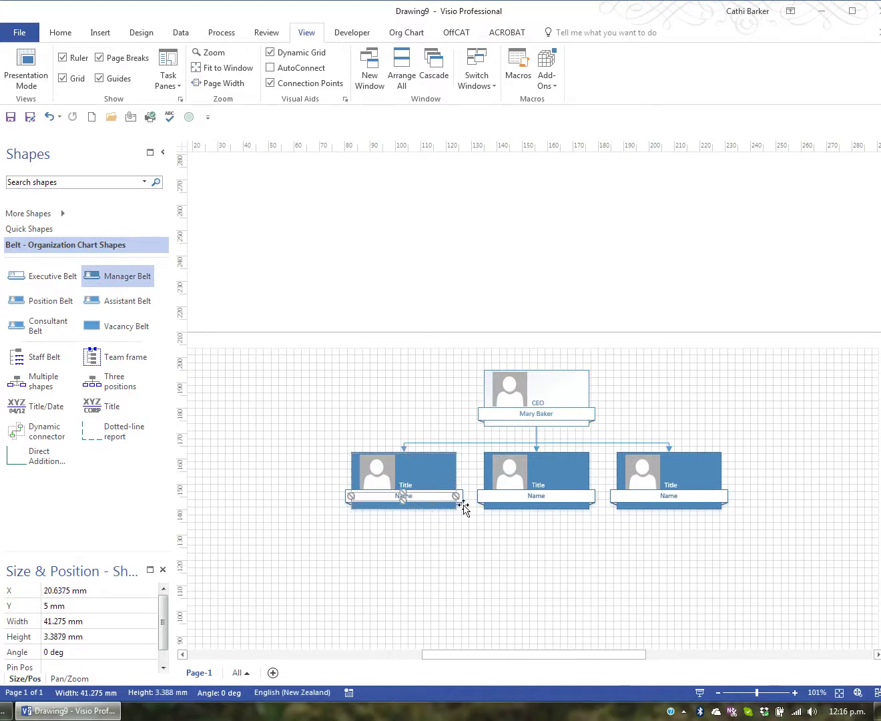
text(Pet)
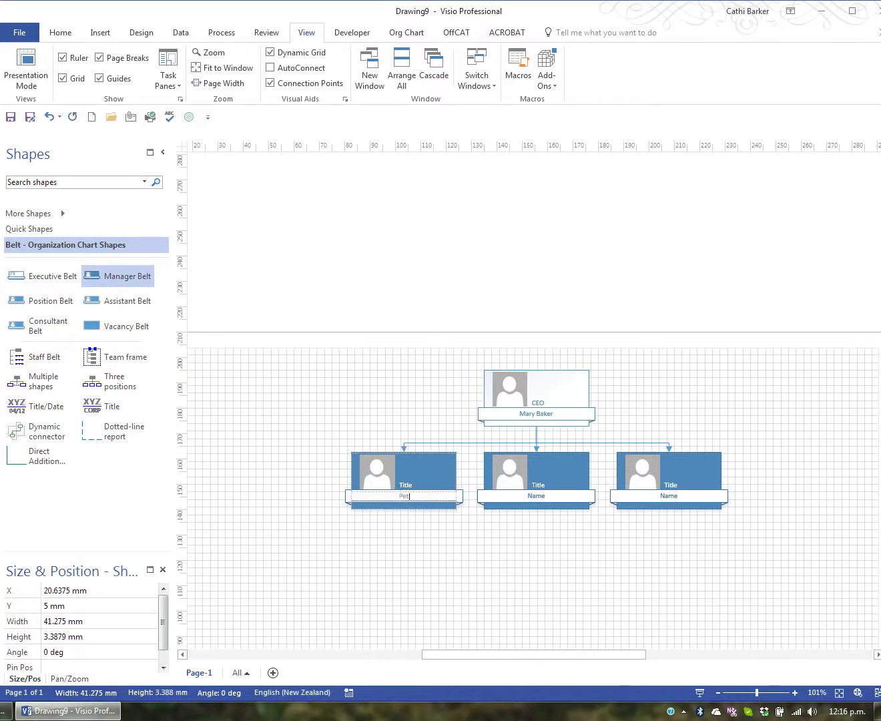
text(er Jones)
click(538, 495)
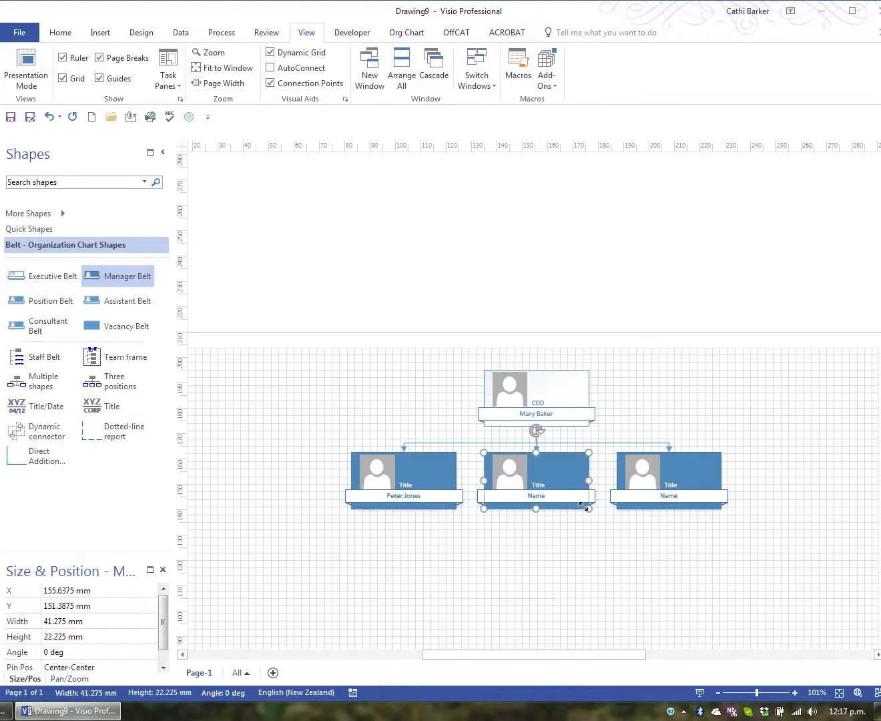
text(Paul Adams)
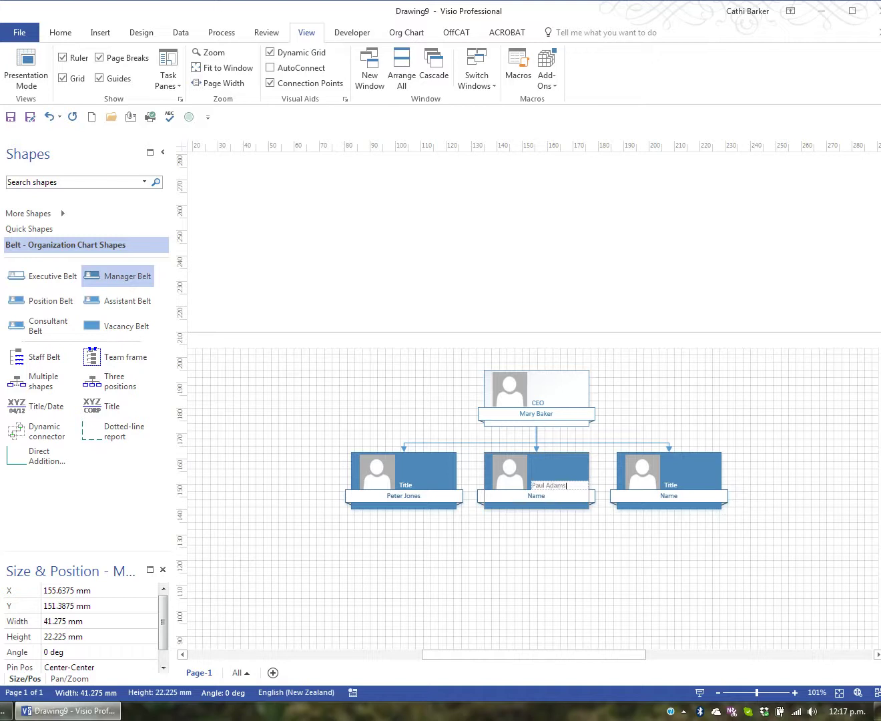
click(671, 498)
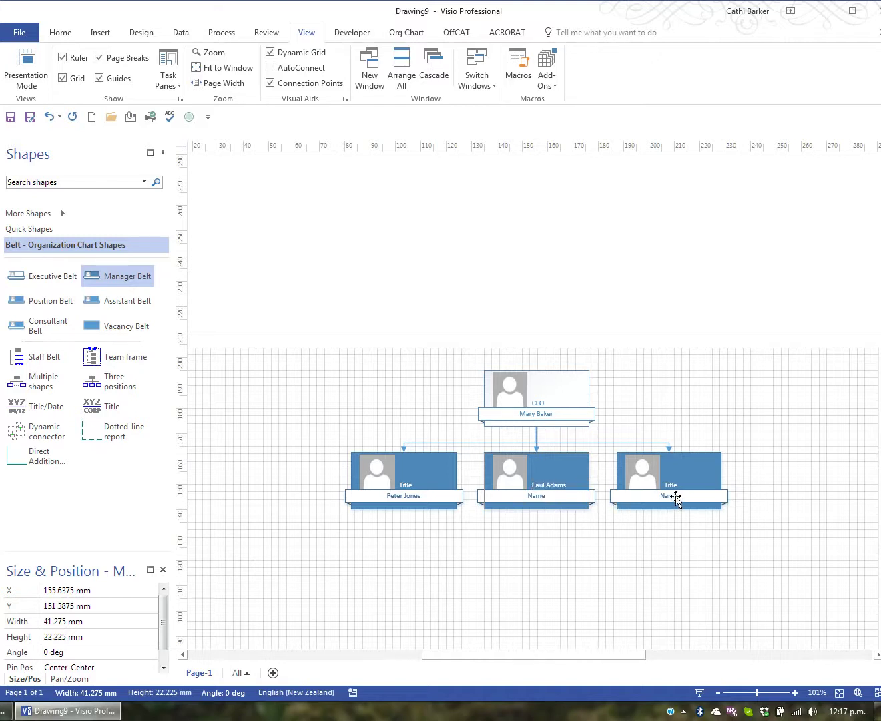
click(539, 497)
click(561, 499)
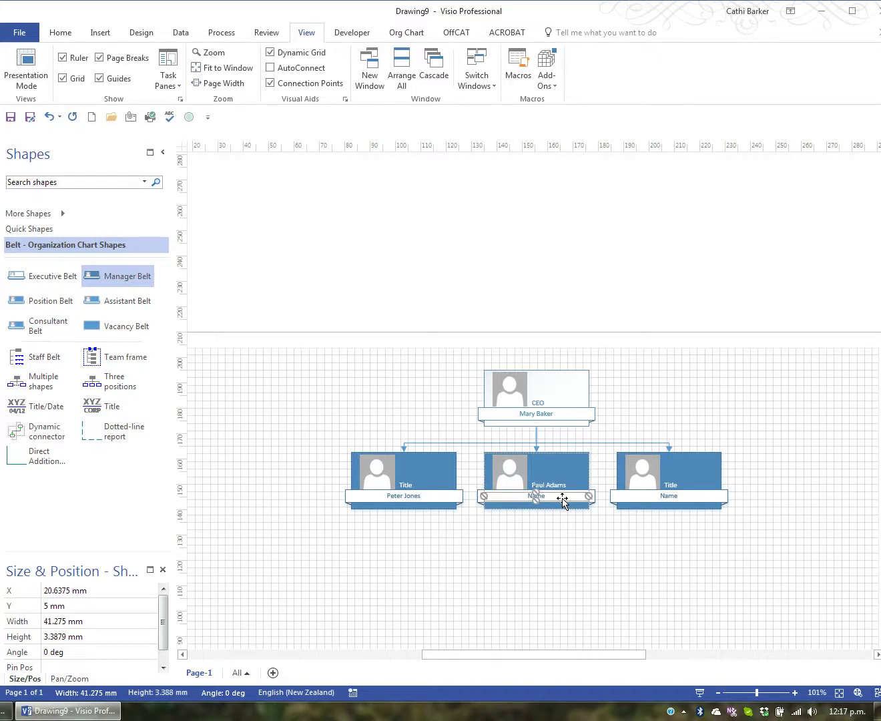
text(Paul Adams)
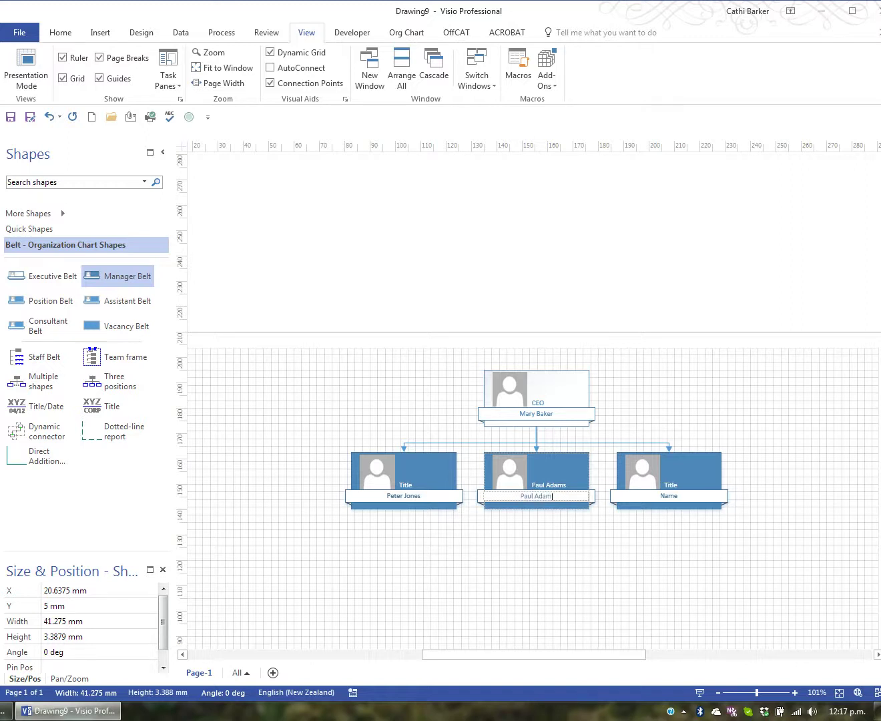
click(555, 486)
click(561, 495)
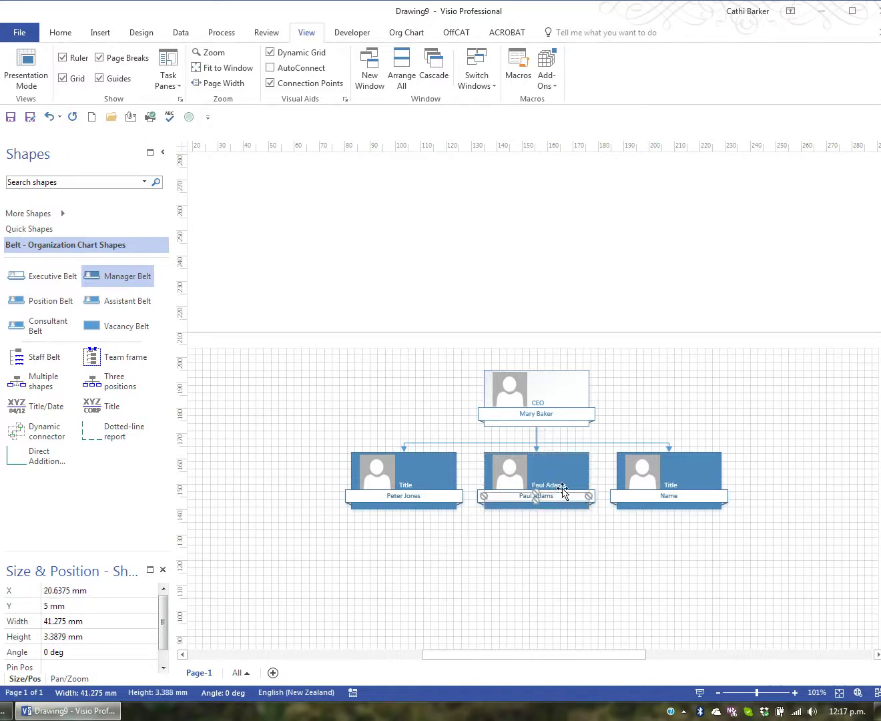
click(593, 495)
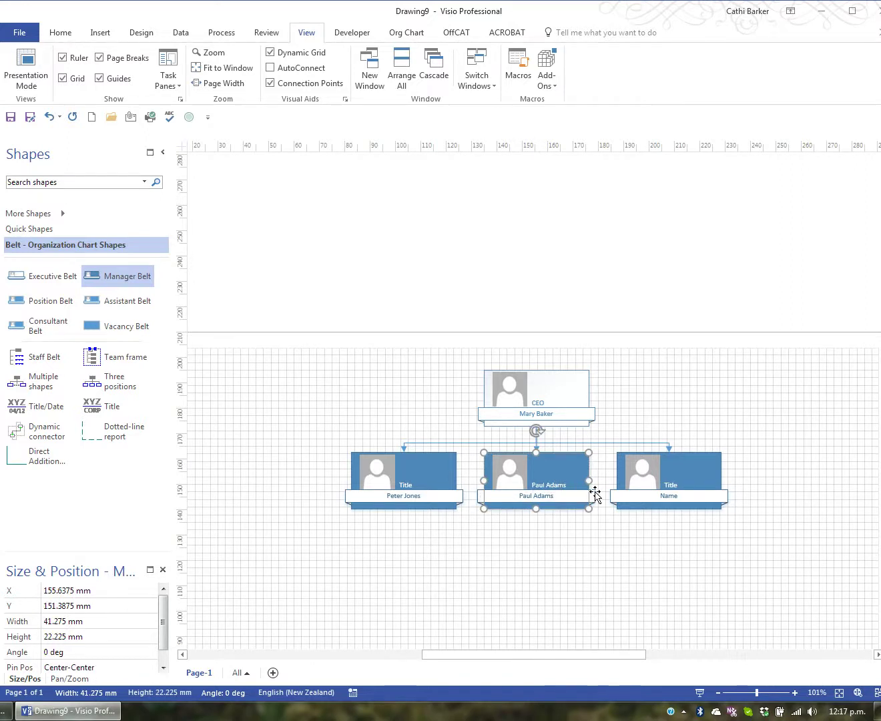
Title the boxes Production, Sales and Marketing, and add the Marketing manager's name.
text(Pro)
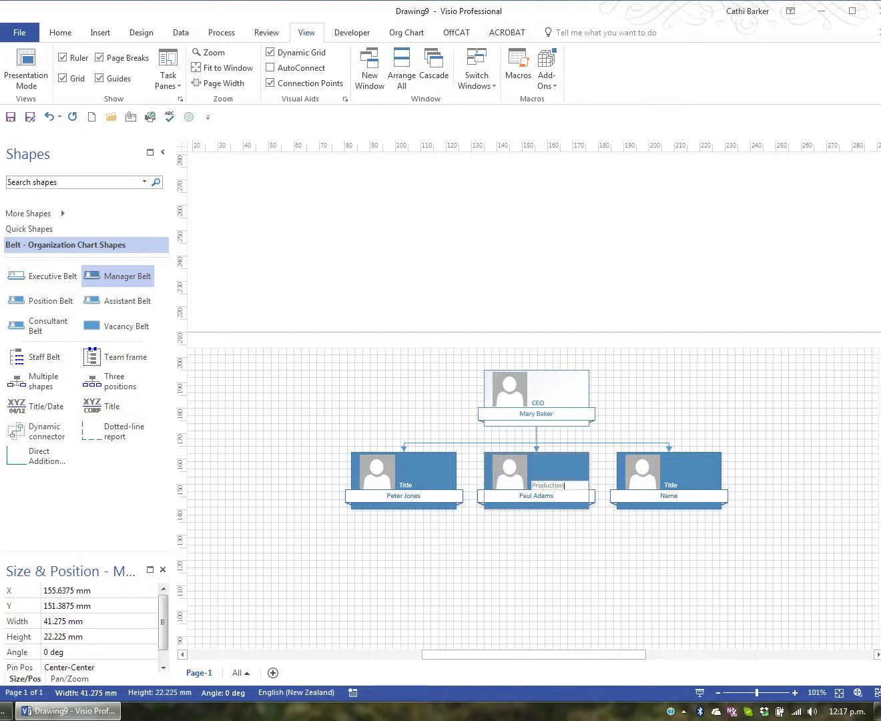
text(duction)
click(406, 482)
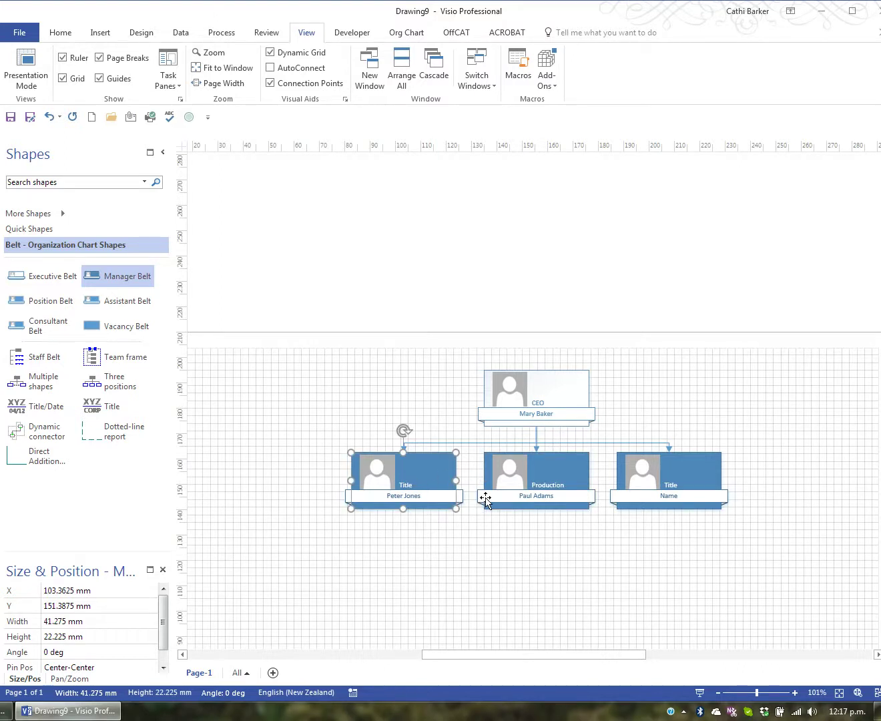
text(Sales)
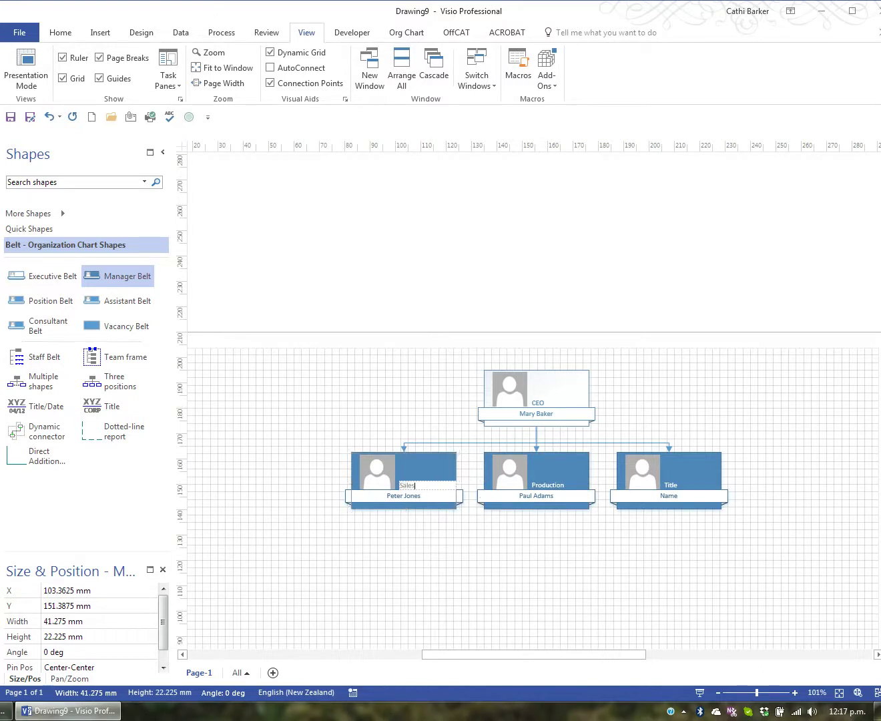
click(672, 474)
text(Marketing)
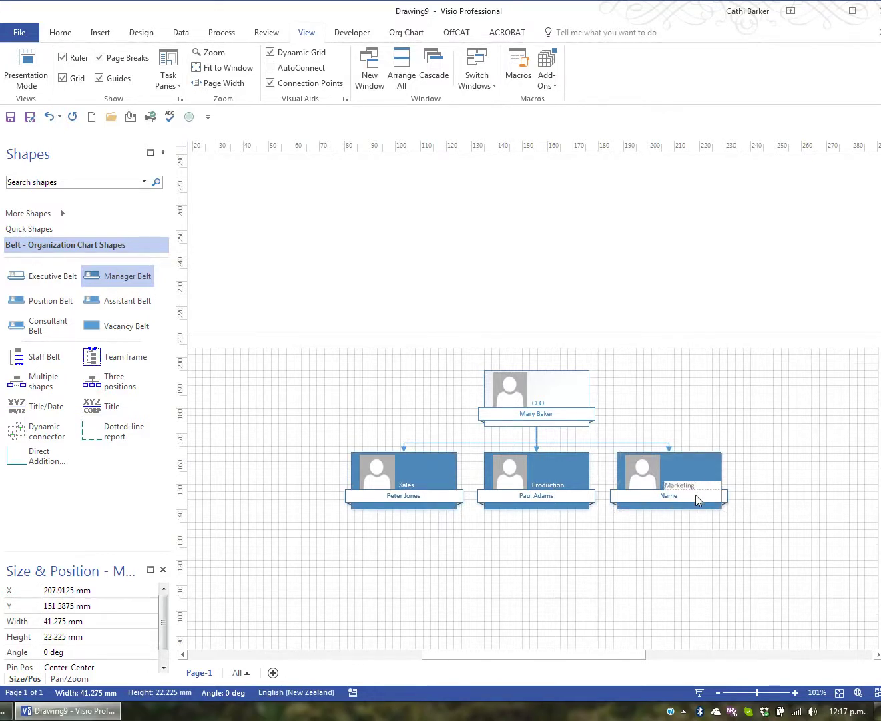
click(669, 495)
text(Carol)
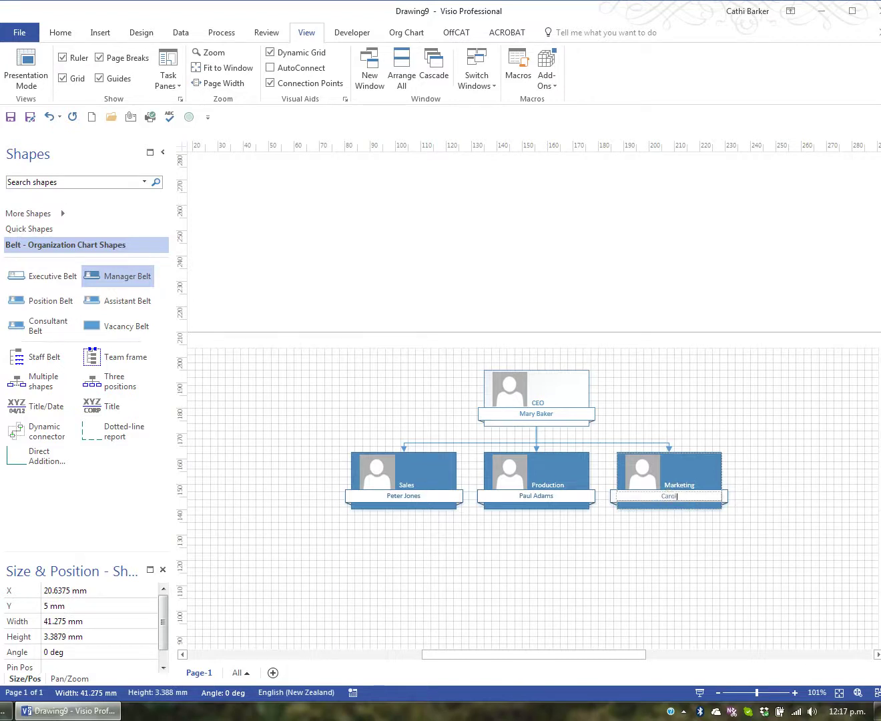
text( Smith)
click(679, 424)
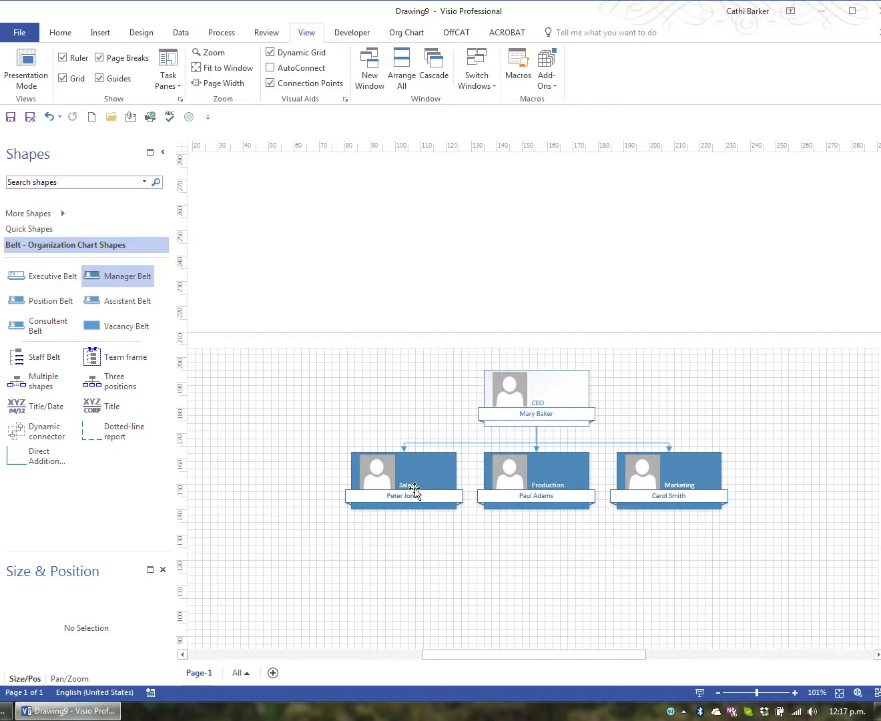
Drop two Position Belt boxes onto the Sales manager, then select the Sales box.
drag(51, 300, 399, 477)
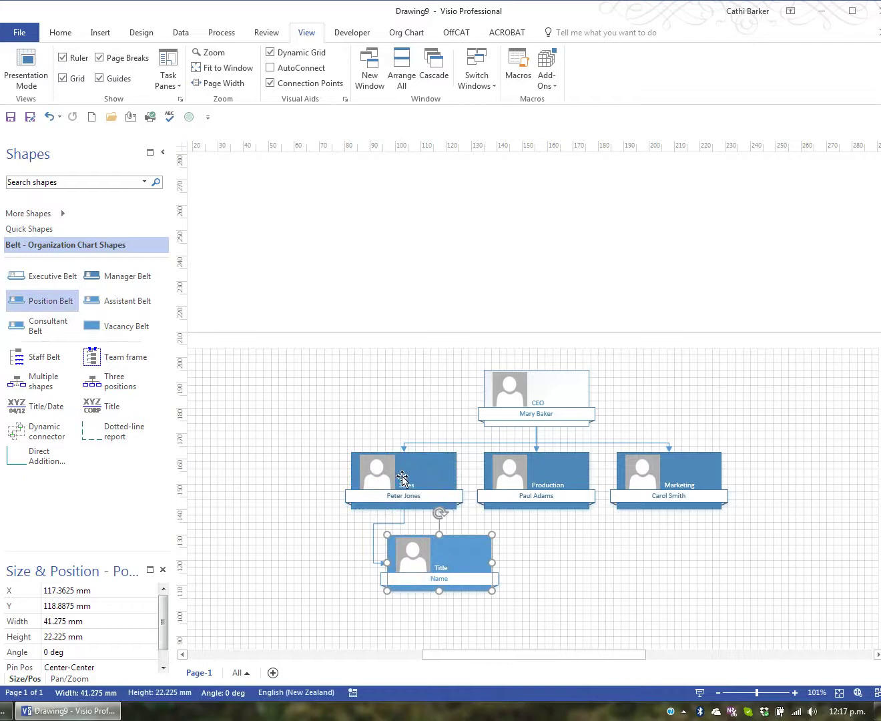
drag(51, 299, 410, 487)
scroll(531, 604, down, 2)
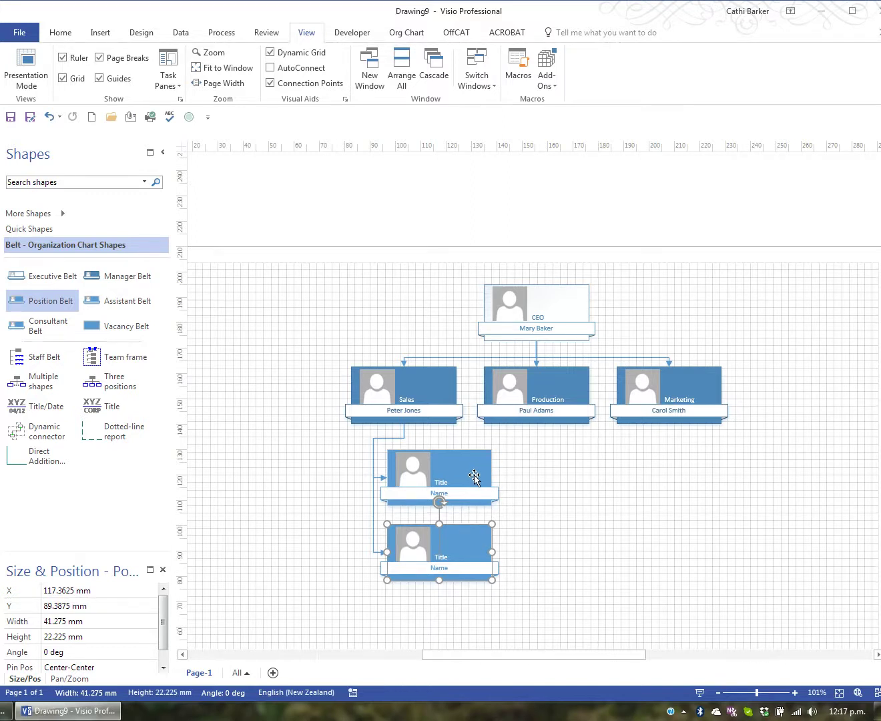
click(420, 389)
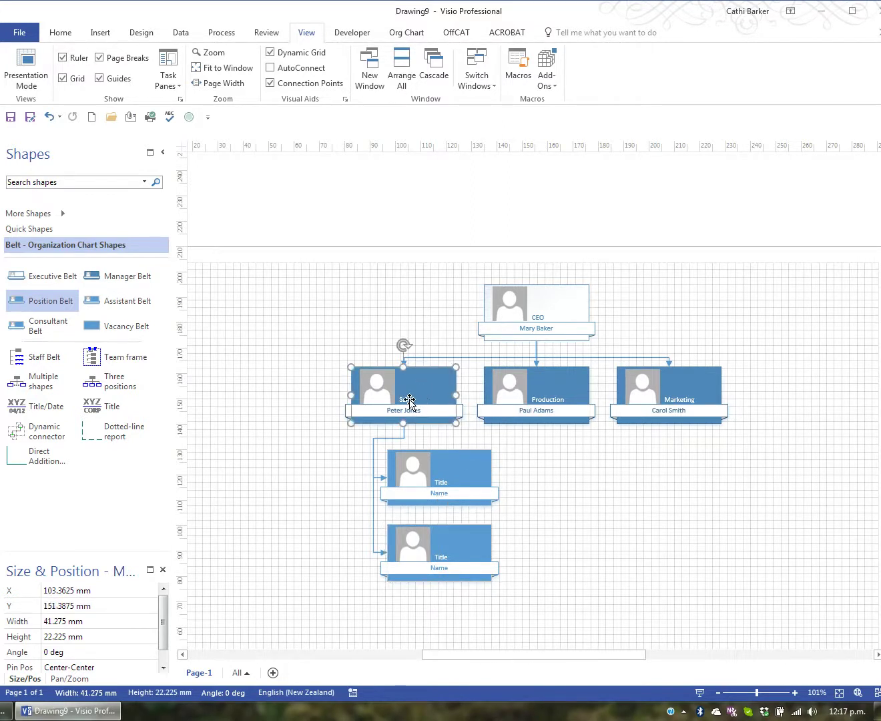
Try Side by Side and Vertical layouts for the Sales staff, settling on Vertical Staff Left.
click(408, 33)
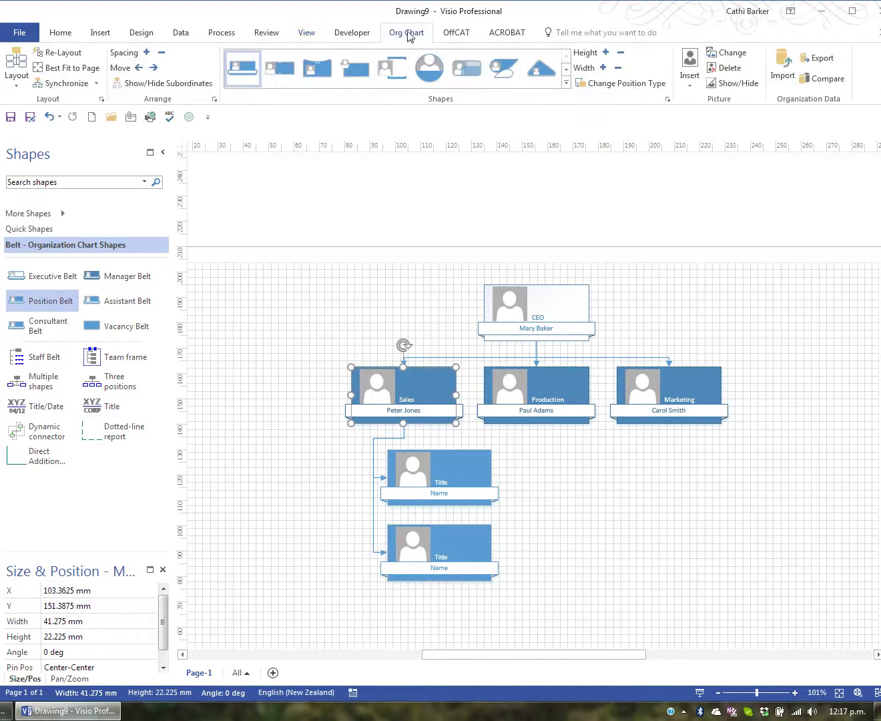
click(18, 75)
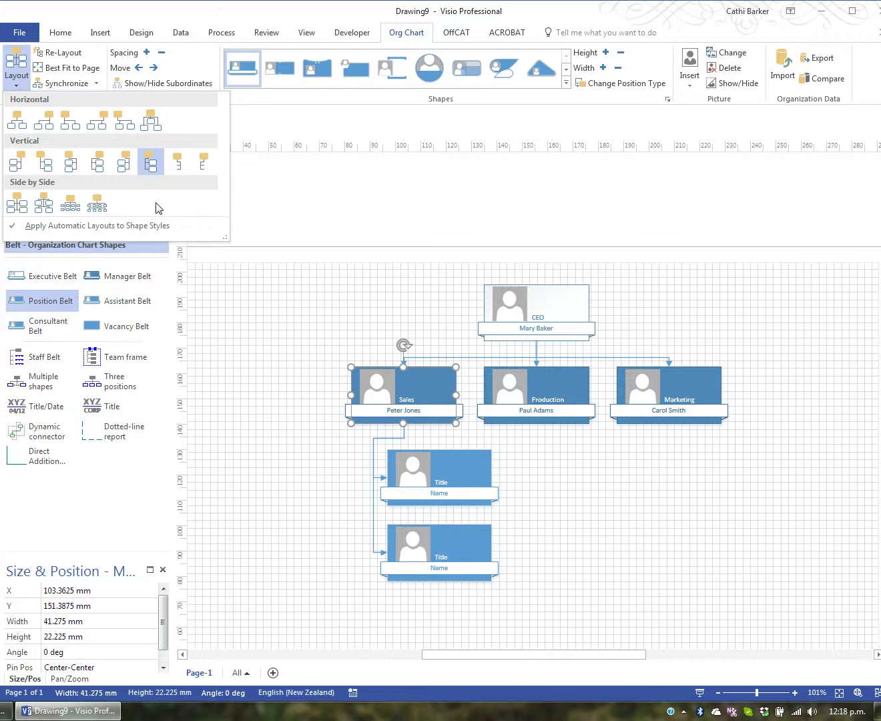
click(17, 203)
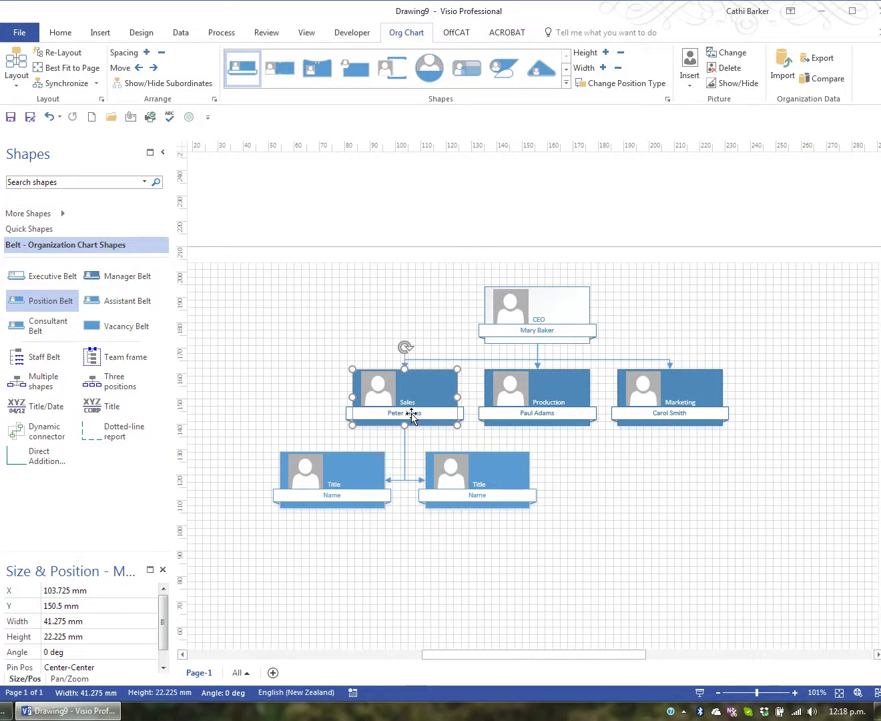
click(20, 84)
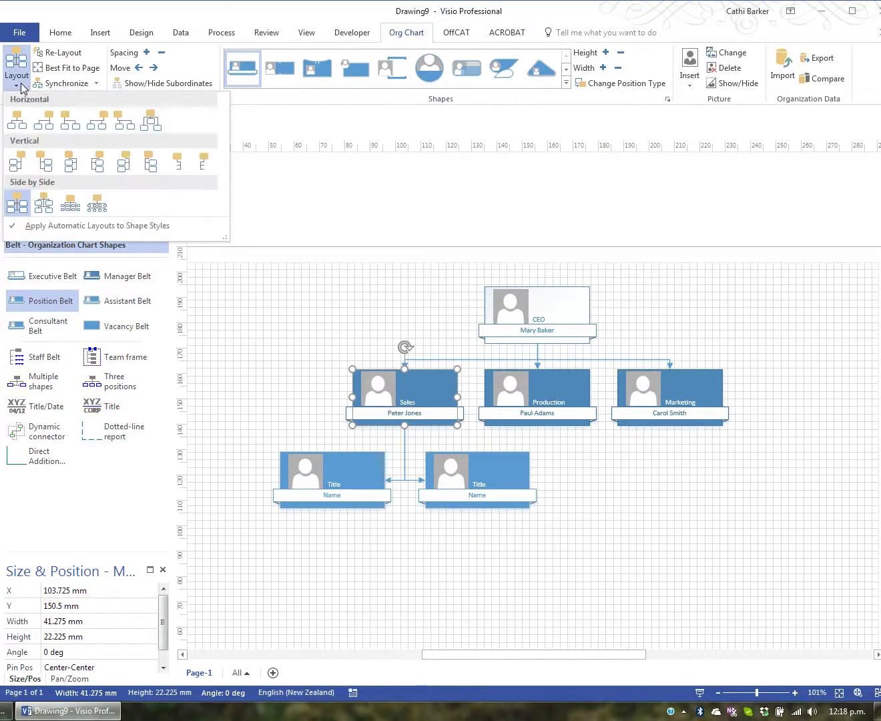
click(18, 165)
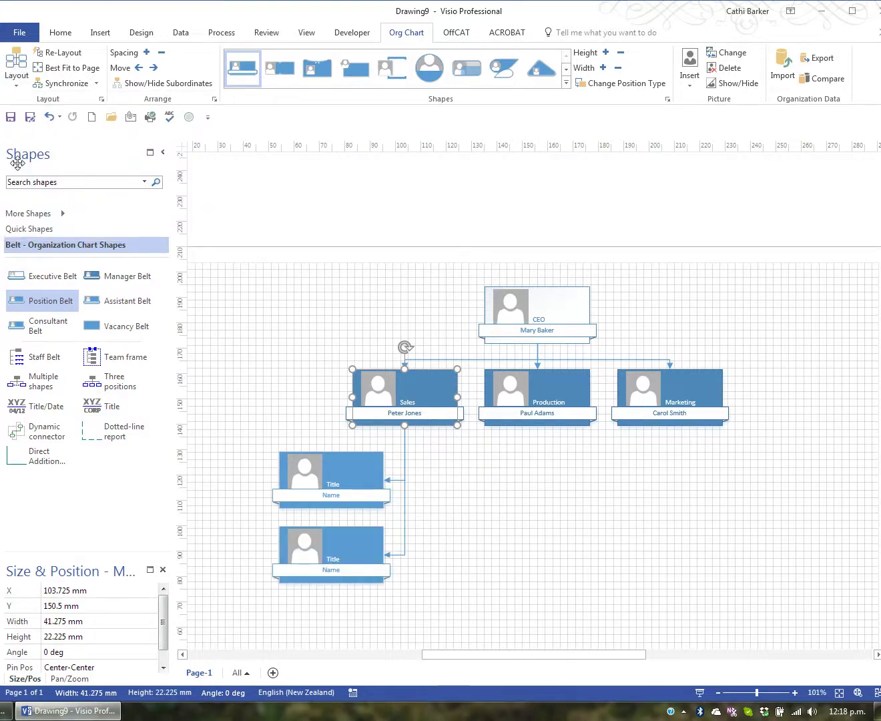
click(21, 85)
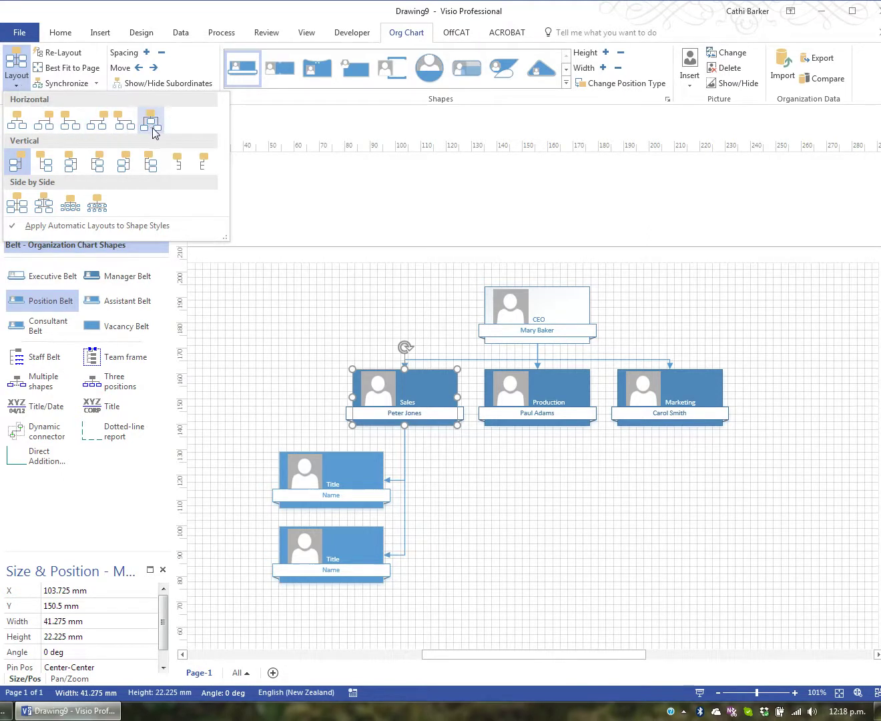
click(179, 173)
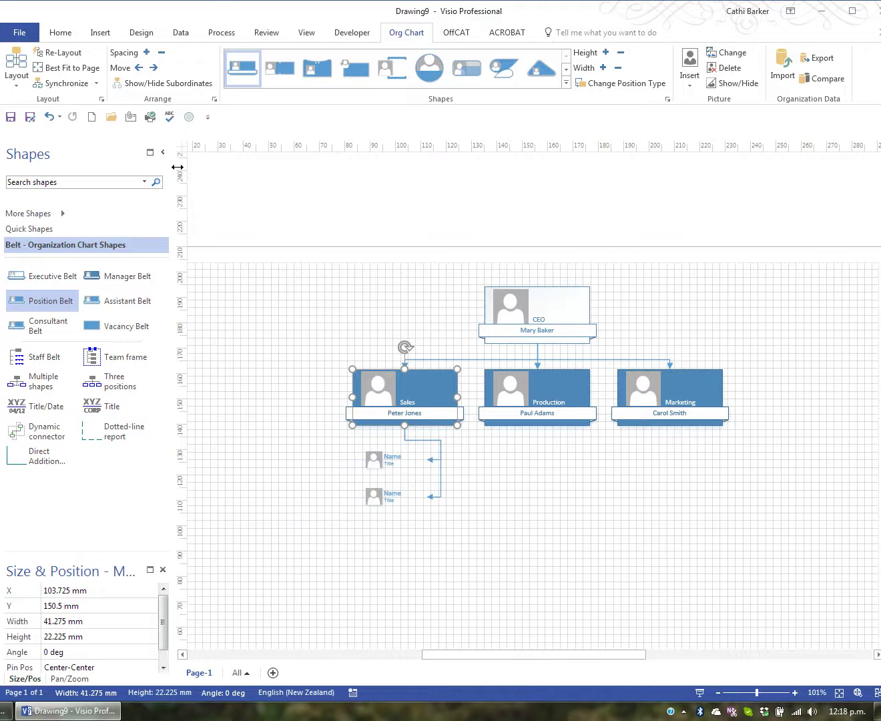
Enter the name of the upper staff member under Sales.
click(401, 460)
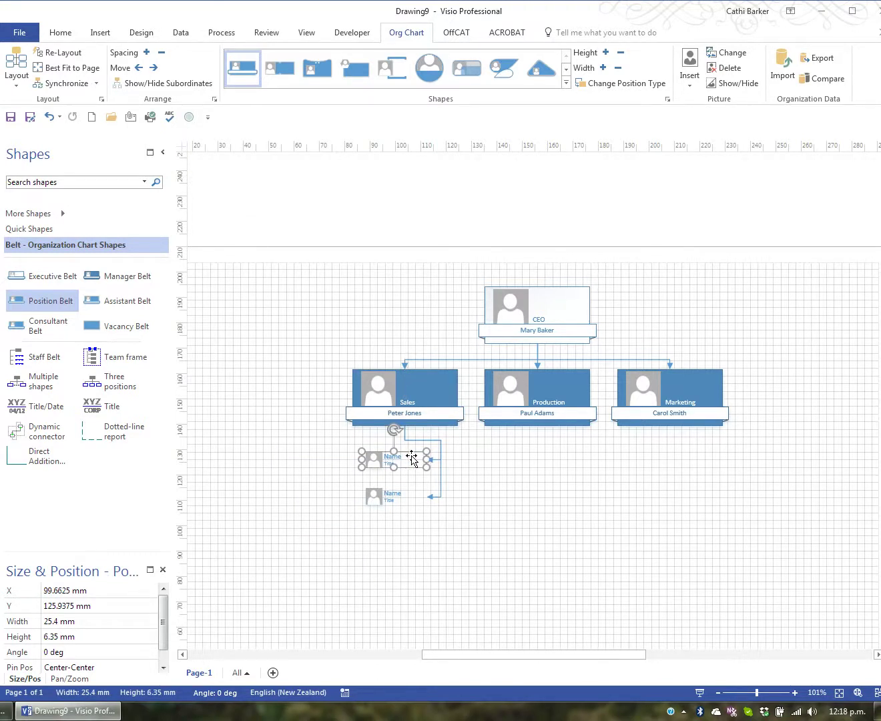
double_click(411, 459)
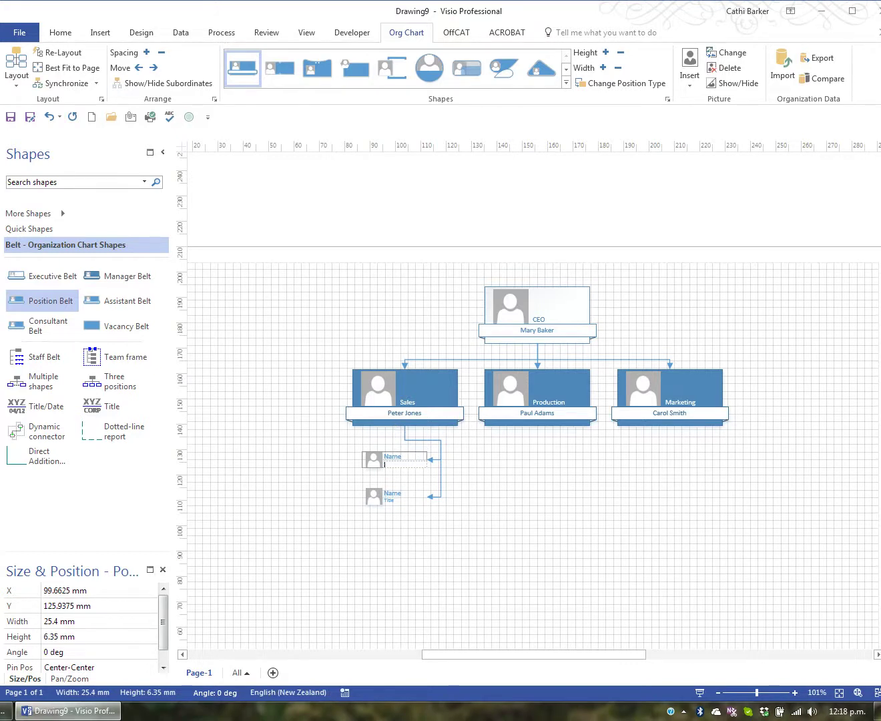
click(398, 457)
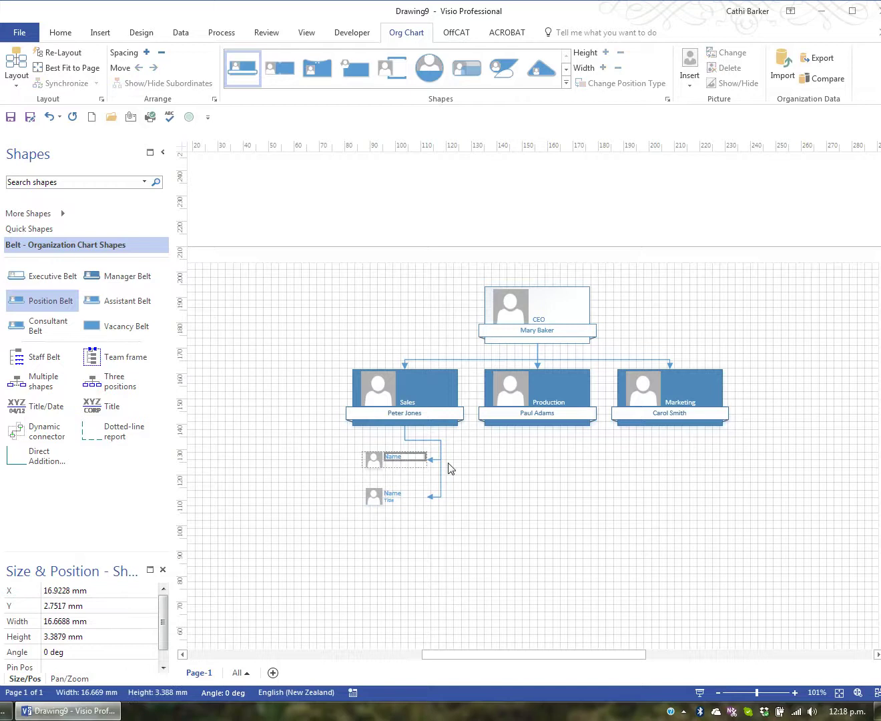
text(Steve Wong)
click(393, 496)
Enter the lower staff member's name, then add an Assistant box to the Sales manager.
click(395, 494)
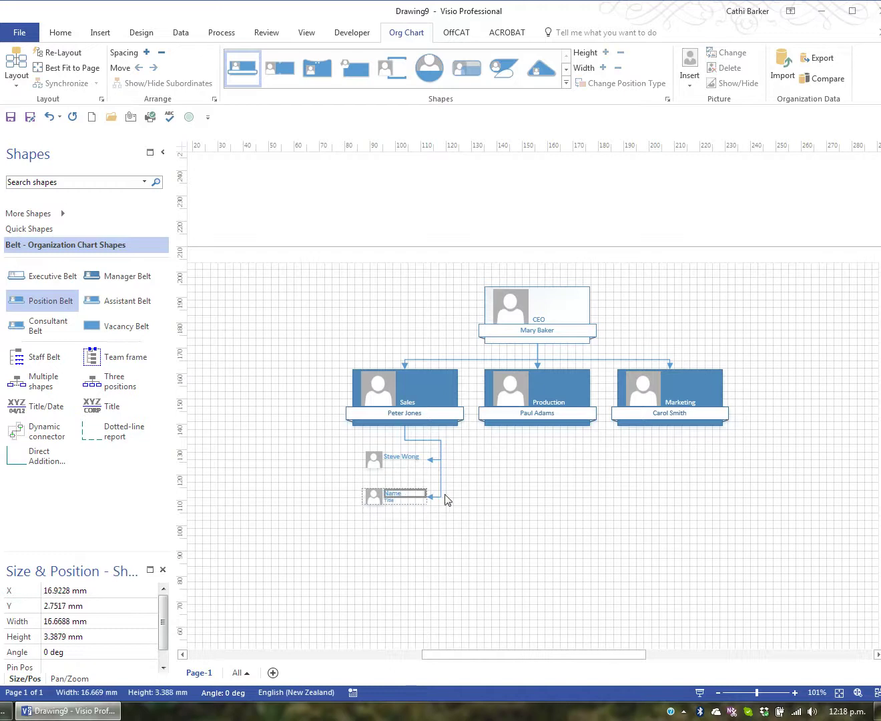
text(Paul Knight)
key(Escape)
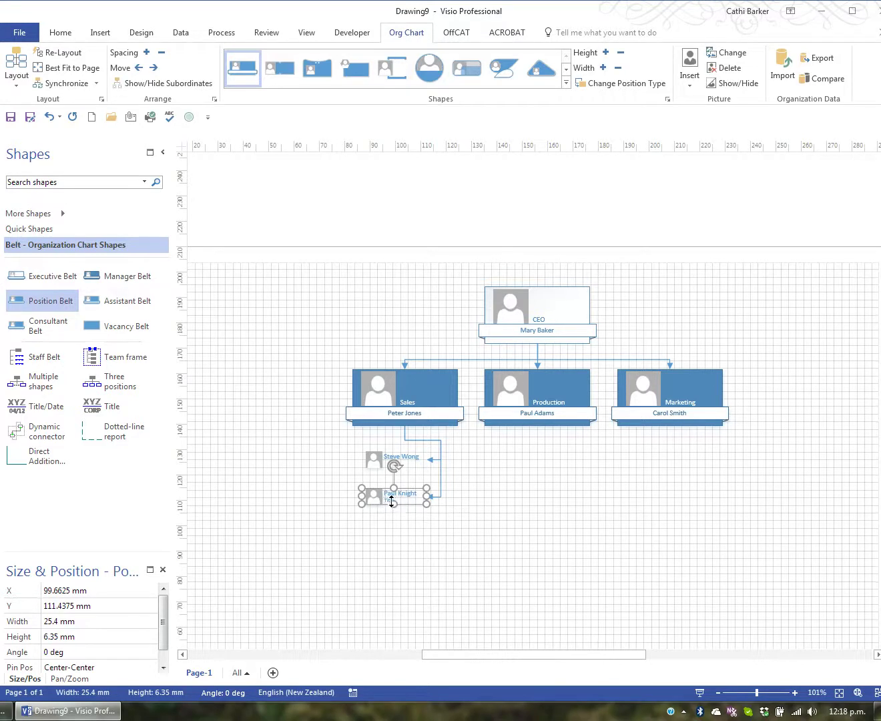
click(427, 526)
click(393, 500)
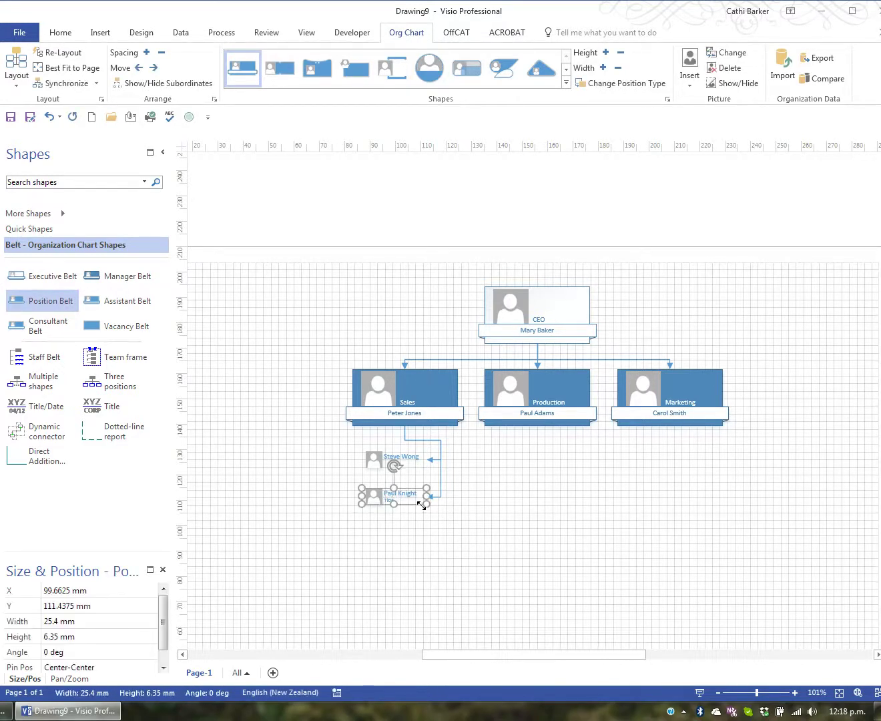
double_click(420, 501)
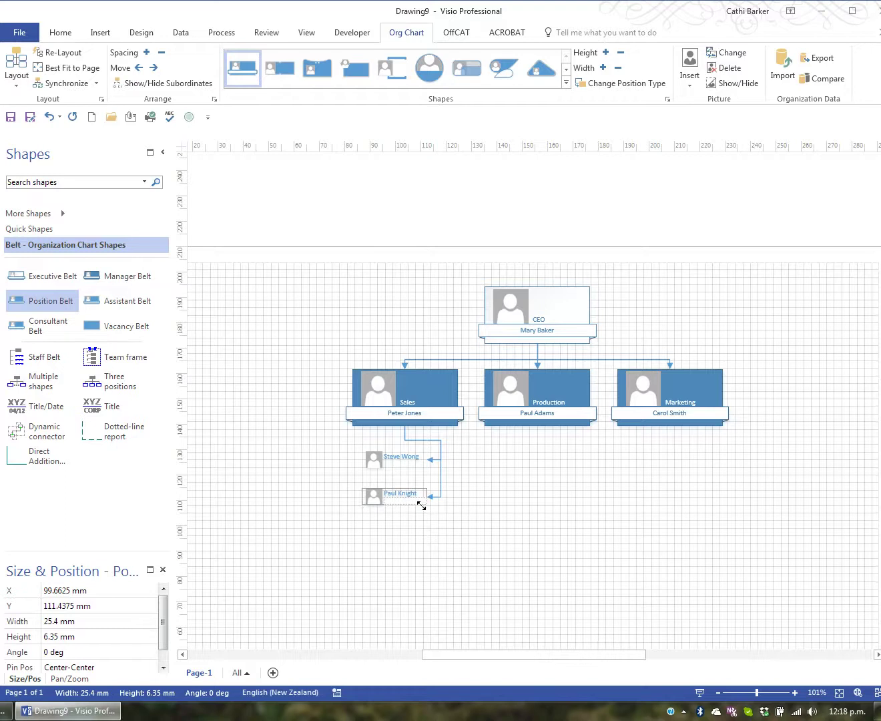
click(545, 542)
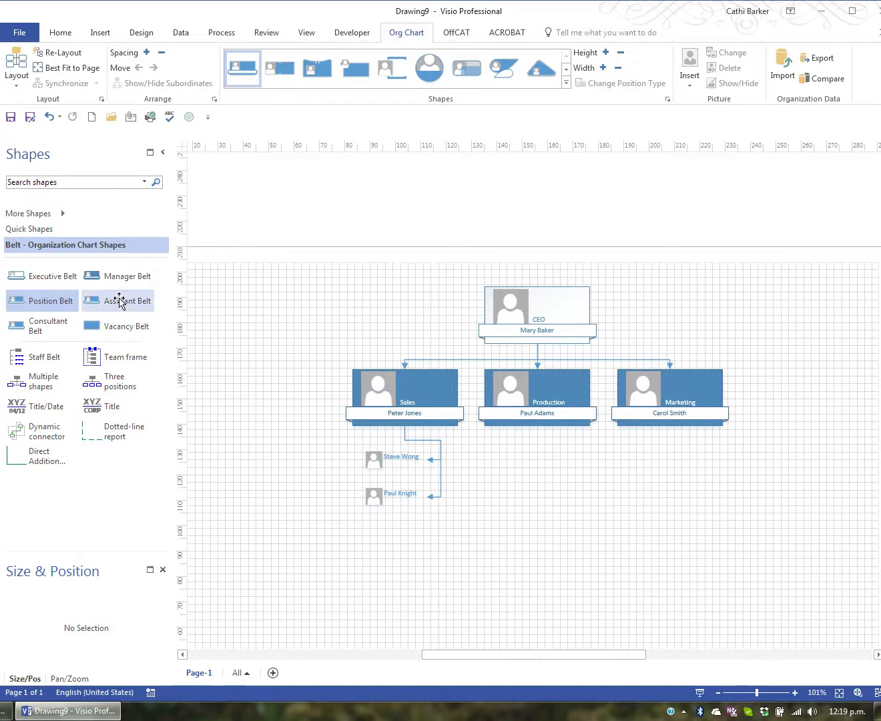
drag(118, 301, 403, 402)
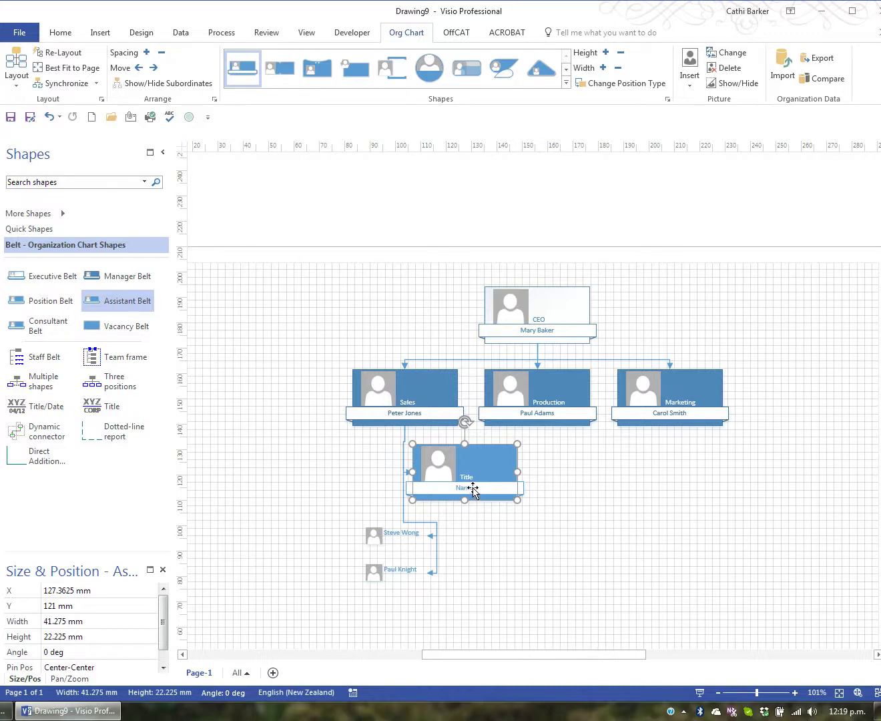
Enter the assistant's name in the assistant box under Sales.
click(472, 489)
text(Al)
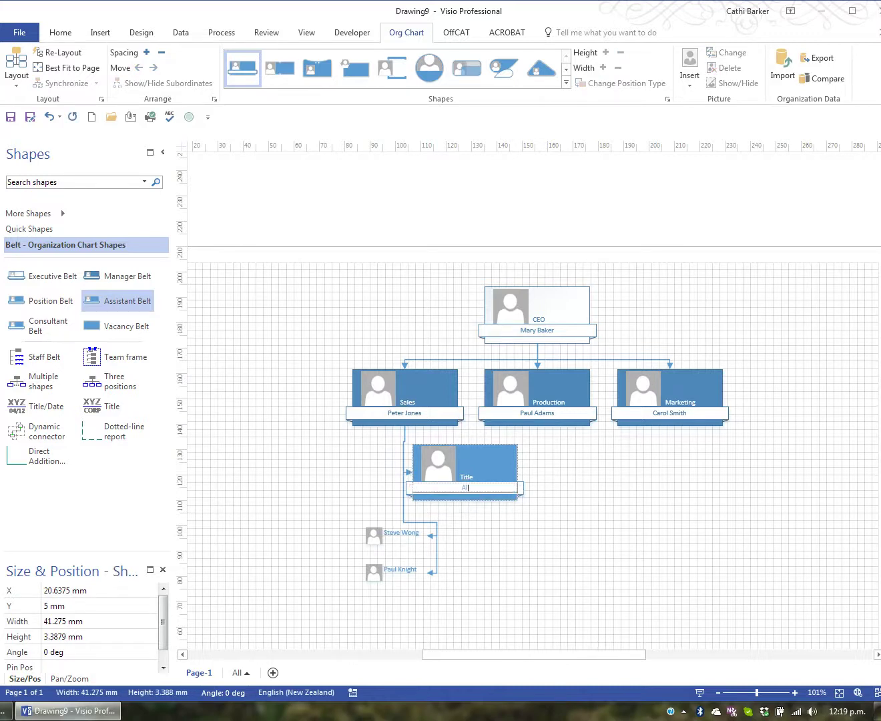
text(ex Smith)
click(470, 476)
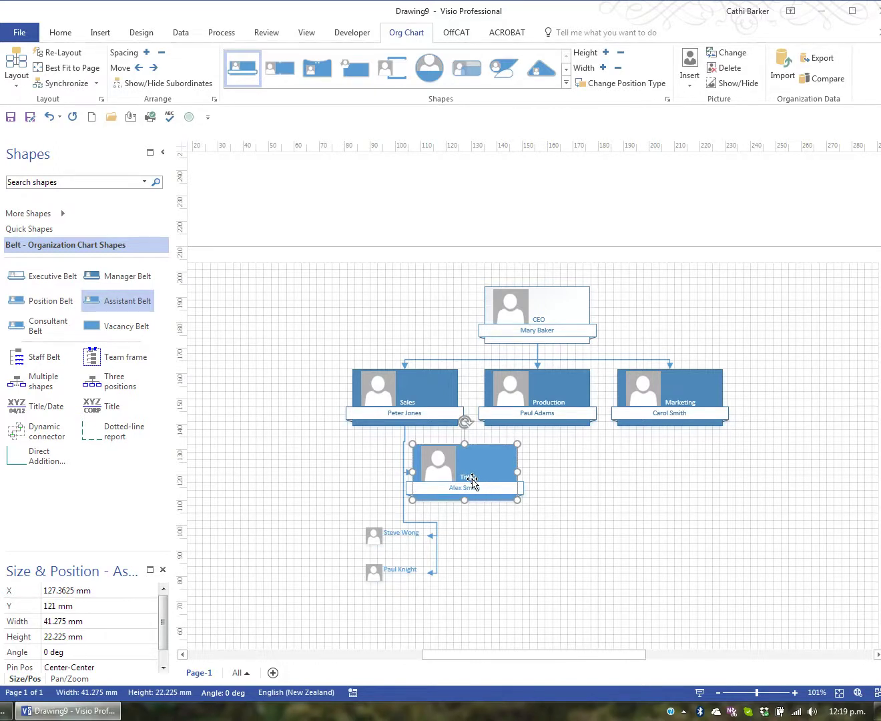
click(471, 477)
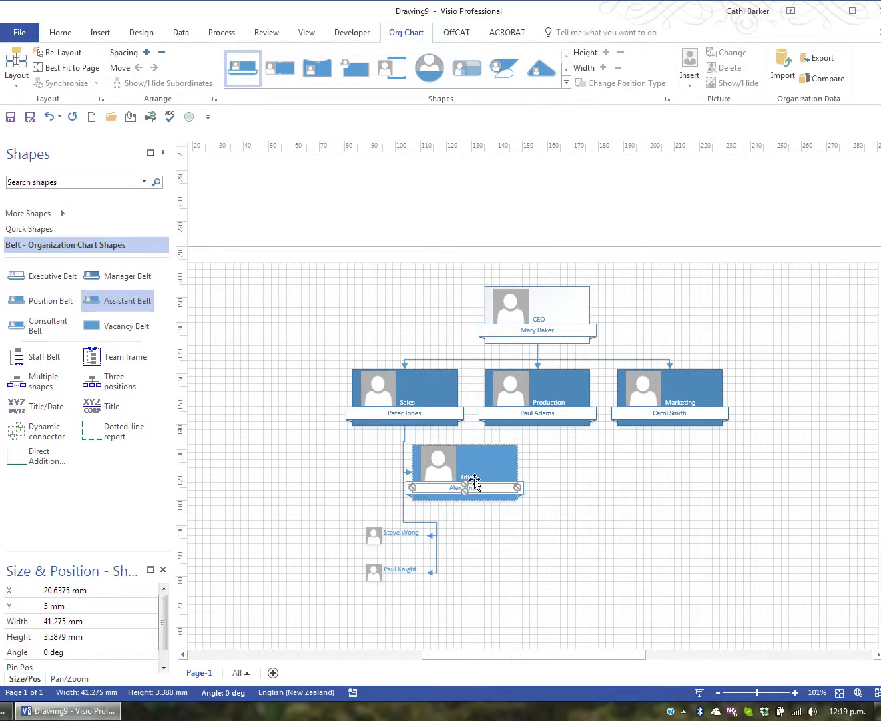
key(Escape)
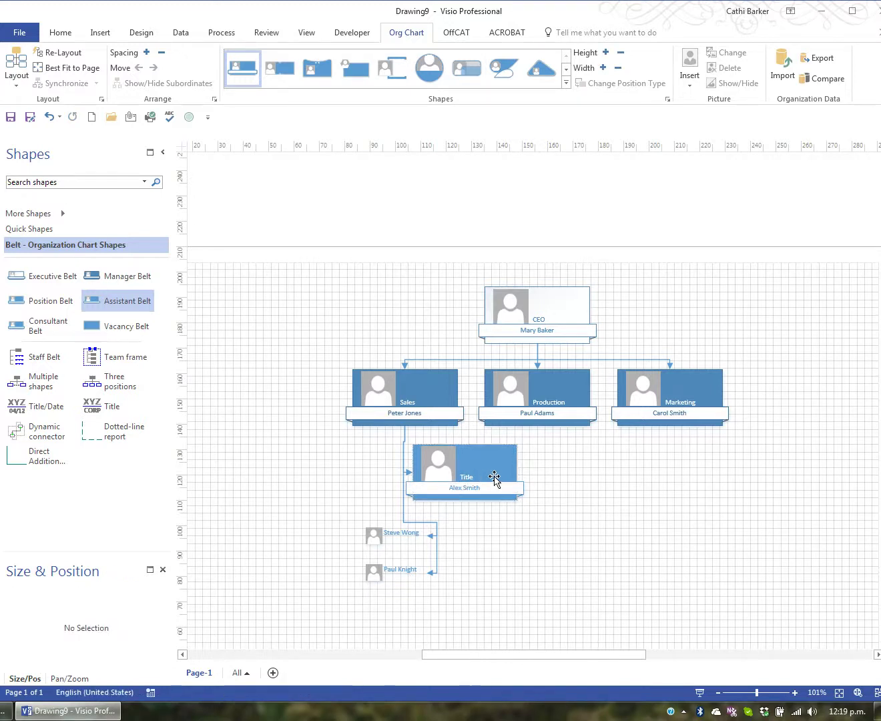
Type PA as the title of the Sales assistant box.
click(473, 478)
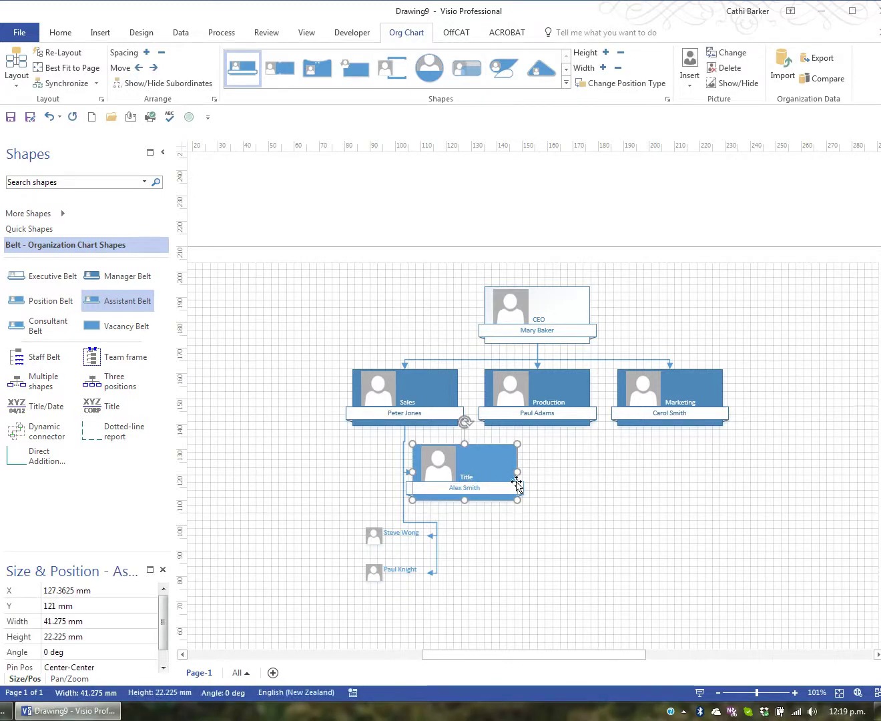
text(PA)
click(562, 502)
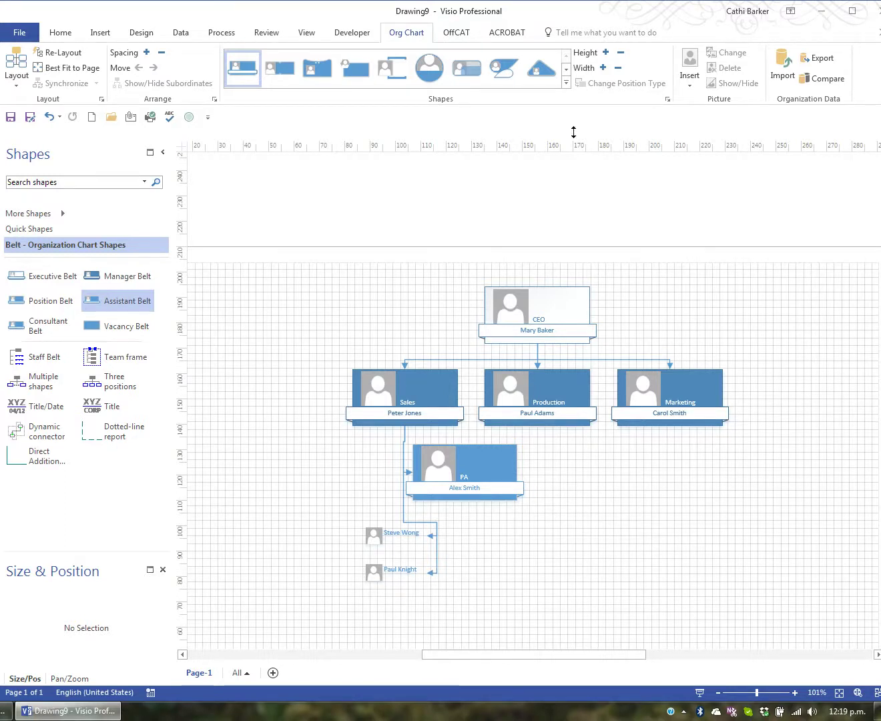
click(565, 84)
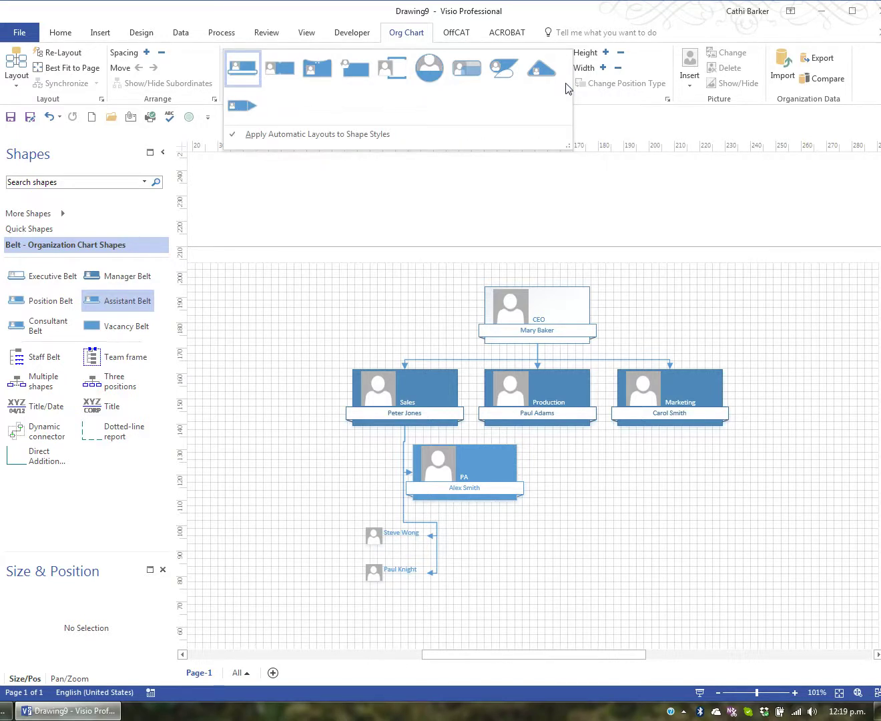
Drop the Three positions master onto the Marketing box and select the Marketing box.
click(628, 505)
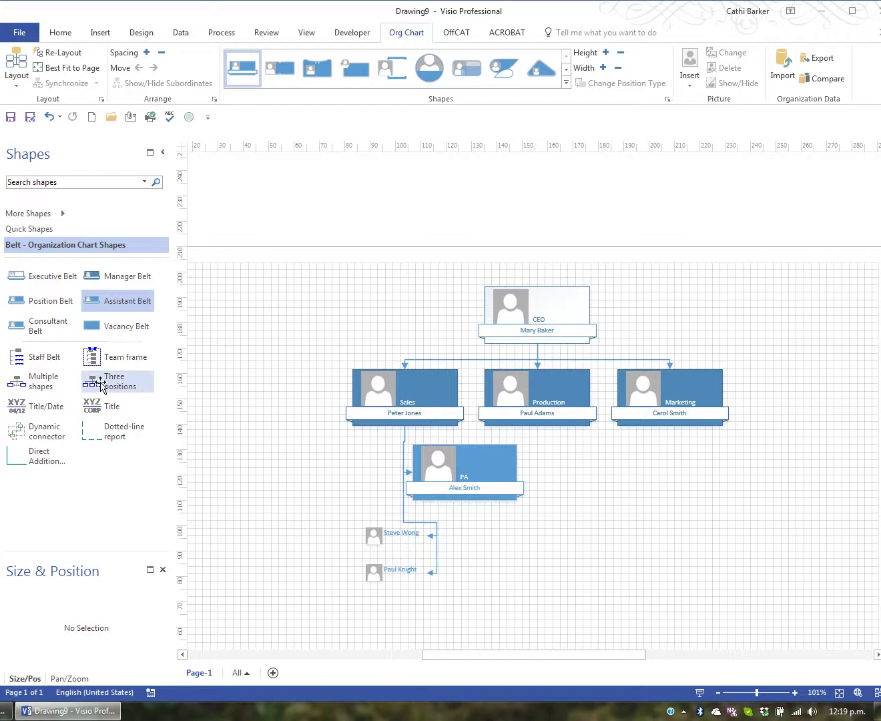
drag(107, 381, 660, 395)
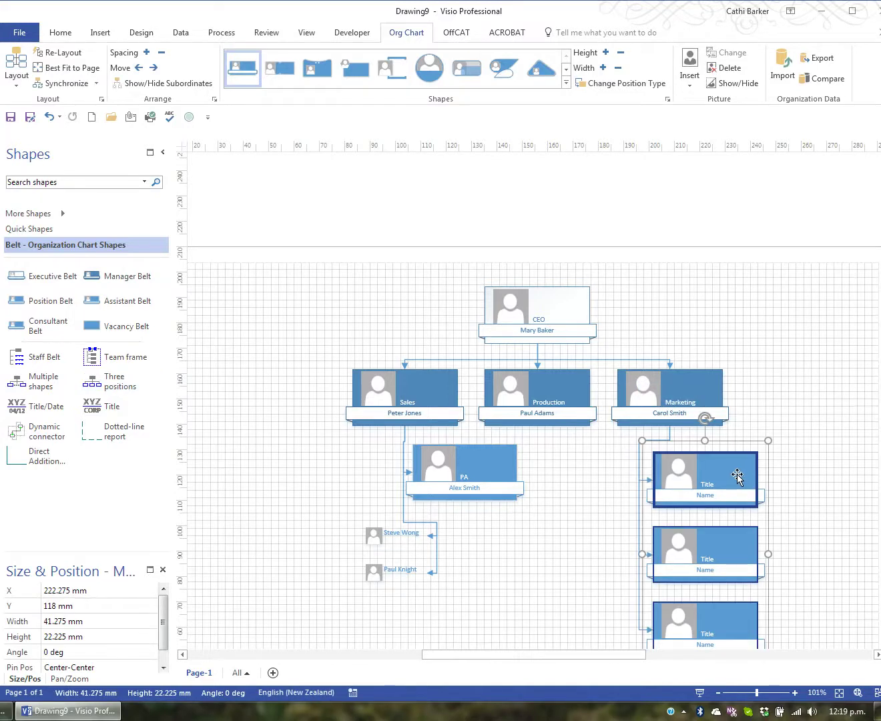
click(692, 398)
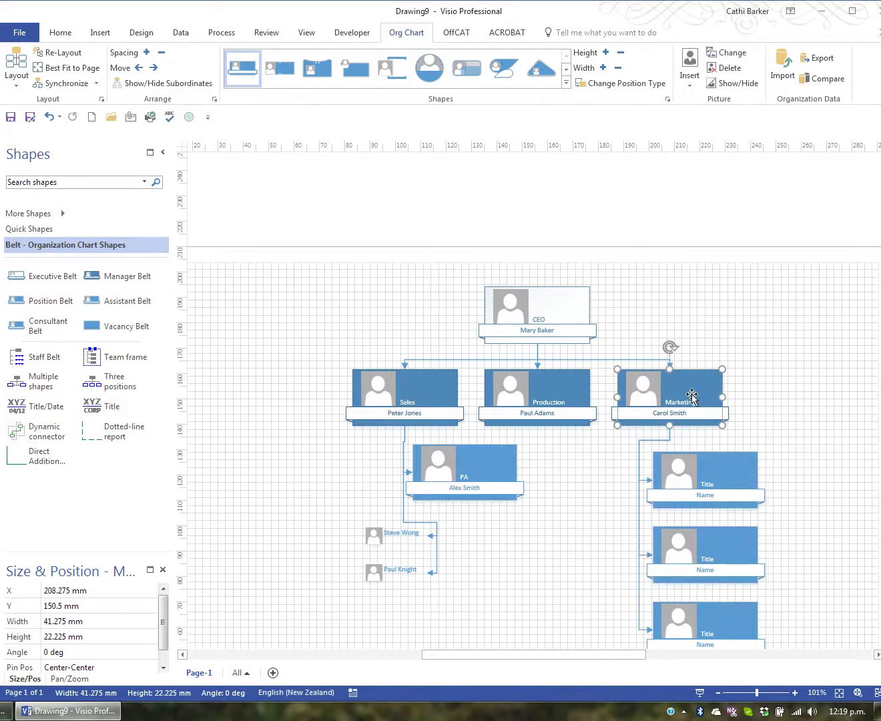
Lay out Marketing's three positions side by side and move Marketing one place left, before Production.
click(17, 79)
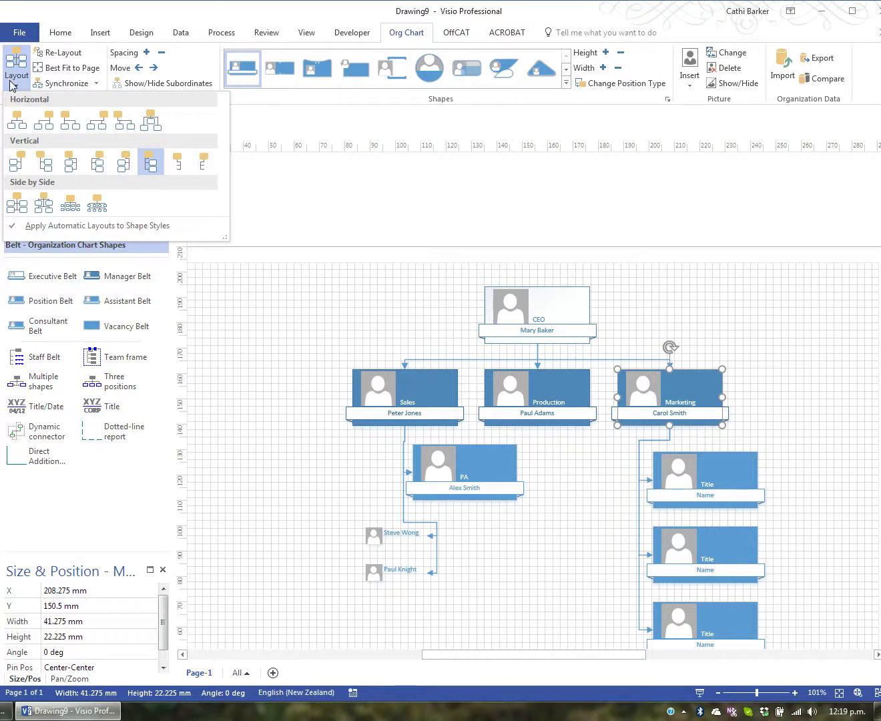
click(44, 209)
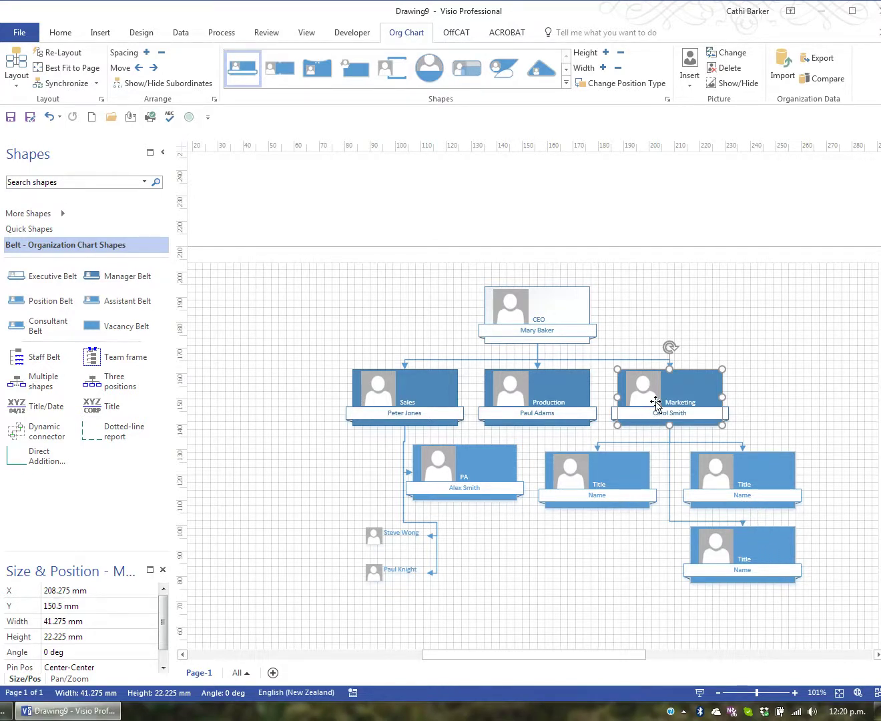
click(138, 68)
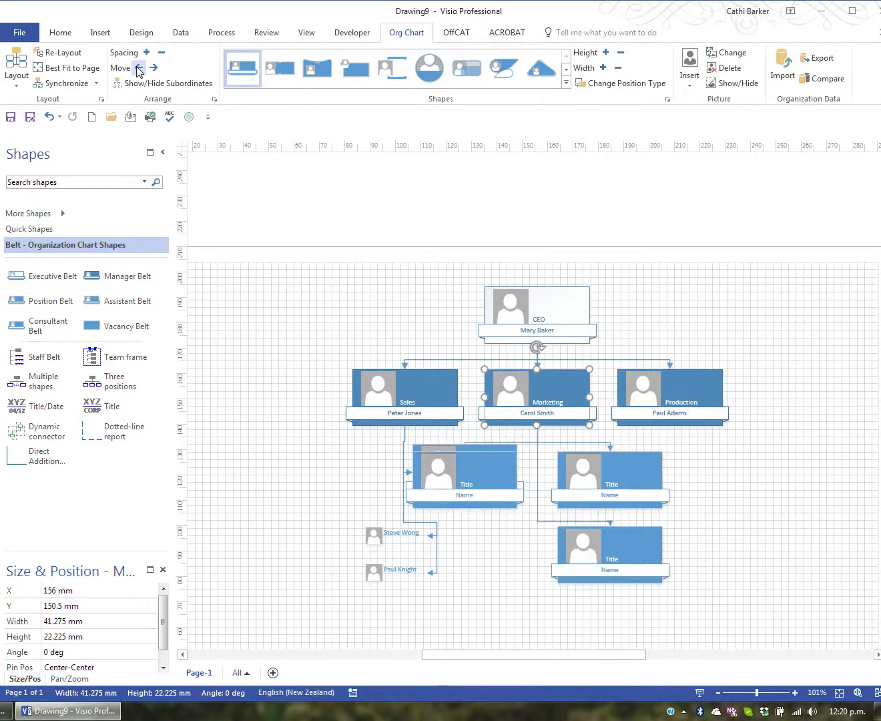
Shift Marketing left before Sales, then back right to the rightmost department position.
click(139, 67)
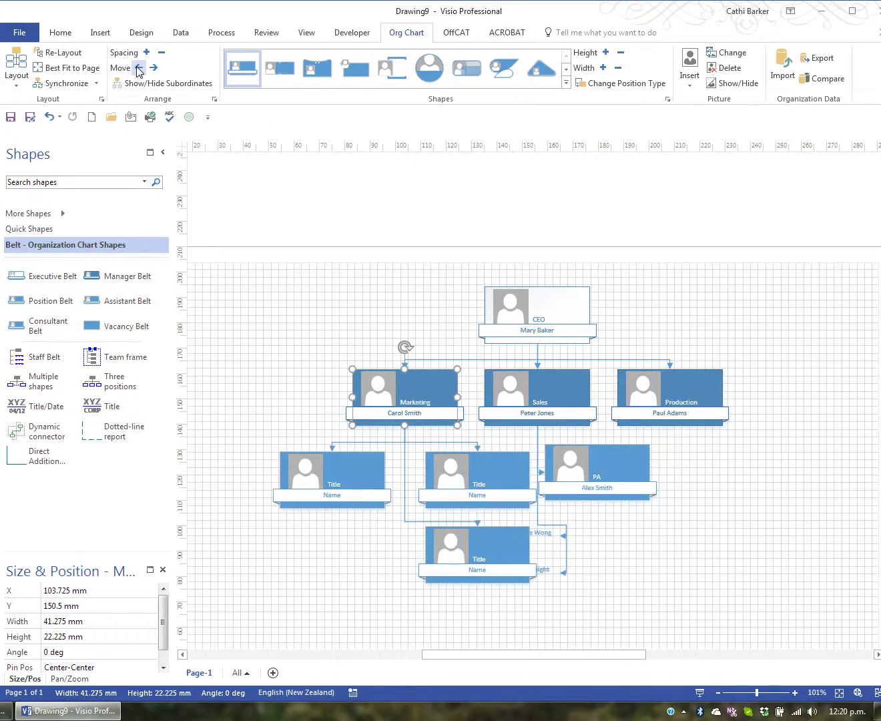
click(154, 68)
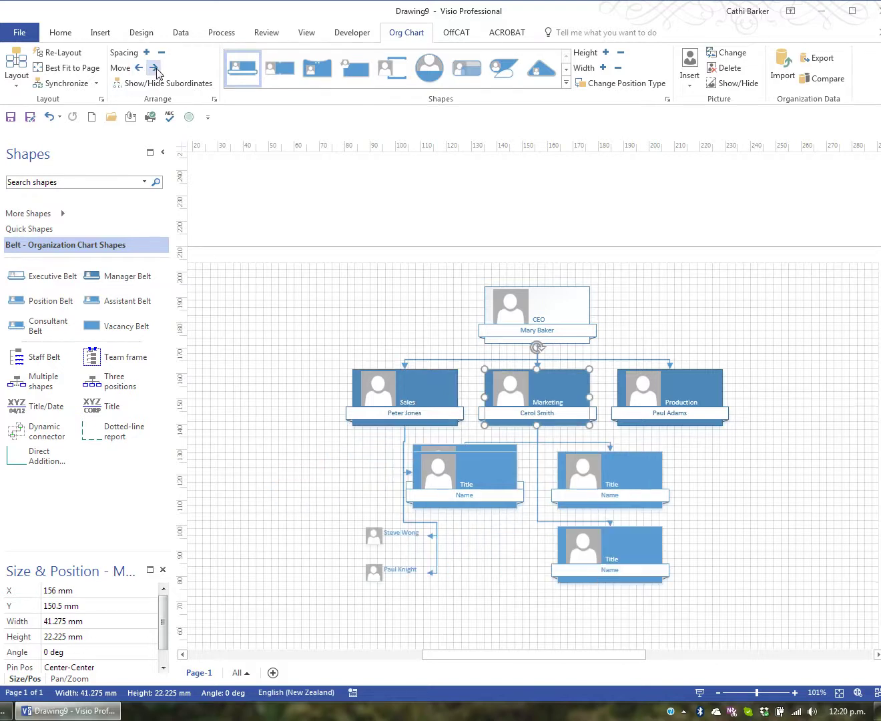
click(155, 68)
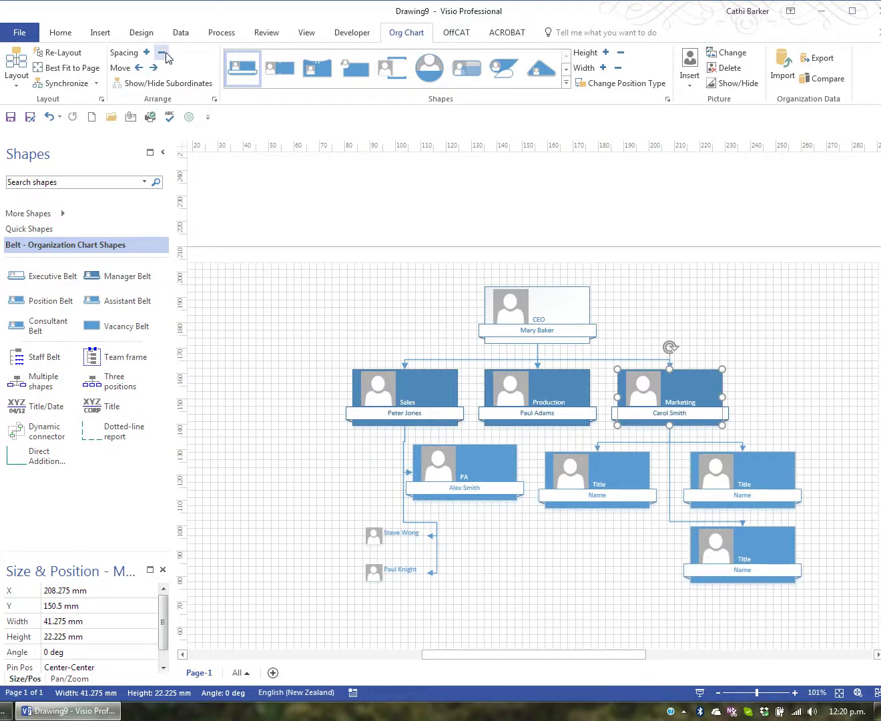
Adjust the chart's box spacing with Spacing − and Spacing + until it suits.
click(163, 53)
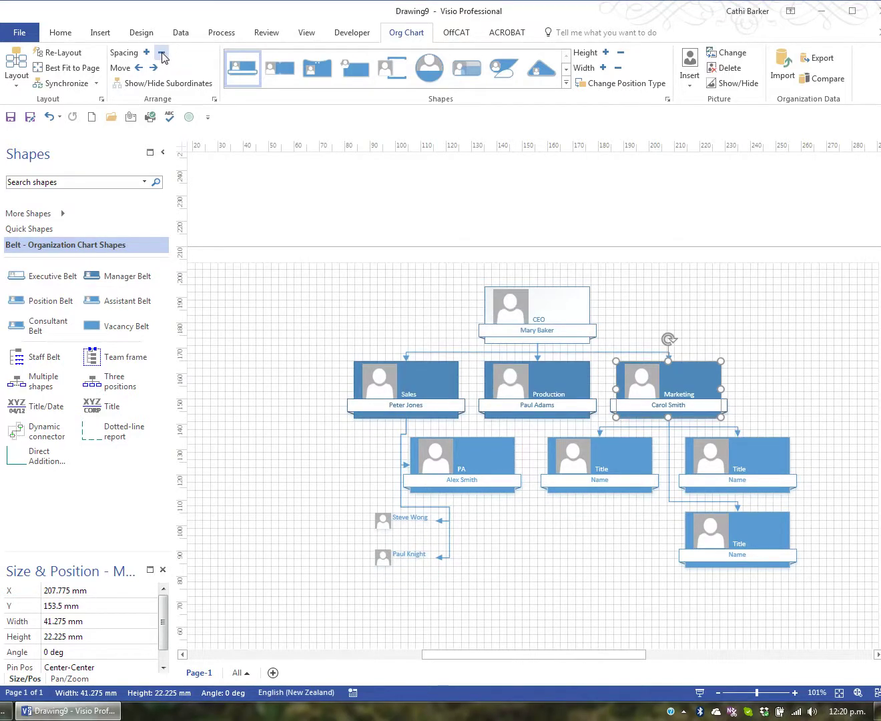
click(162, 54)
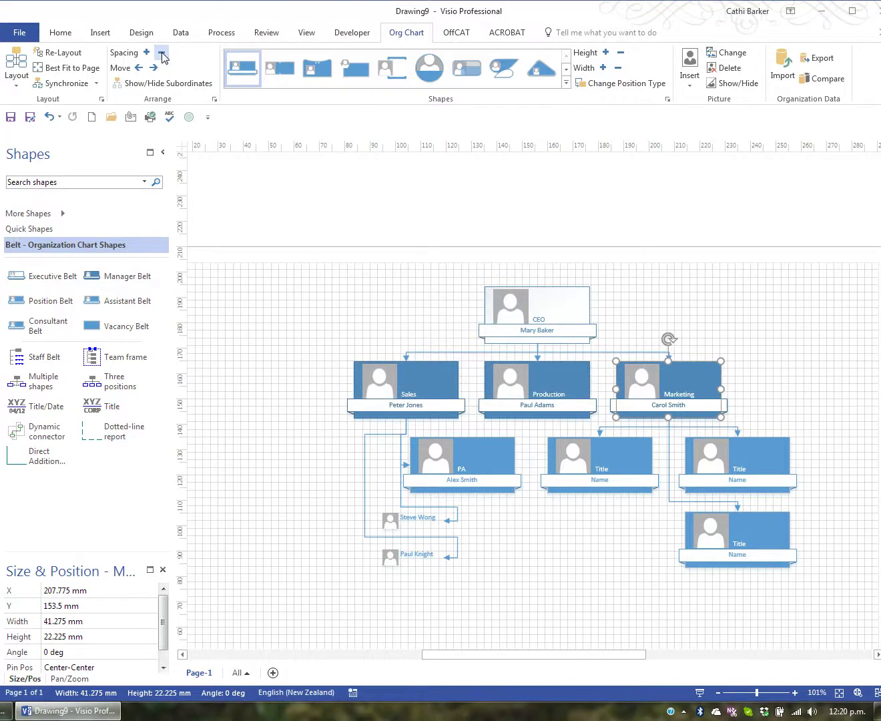
click(146, 53)
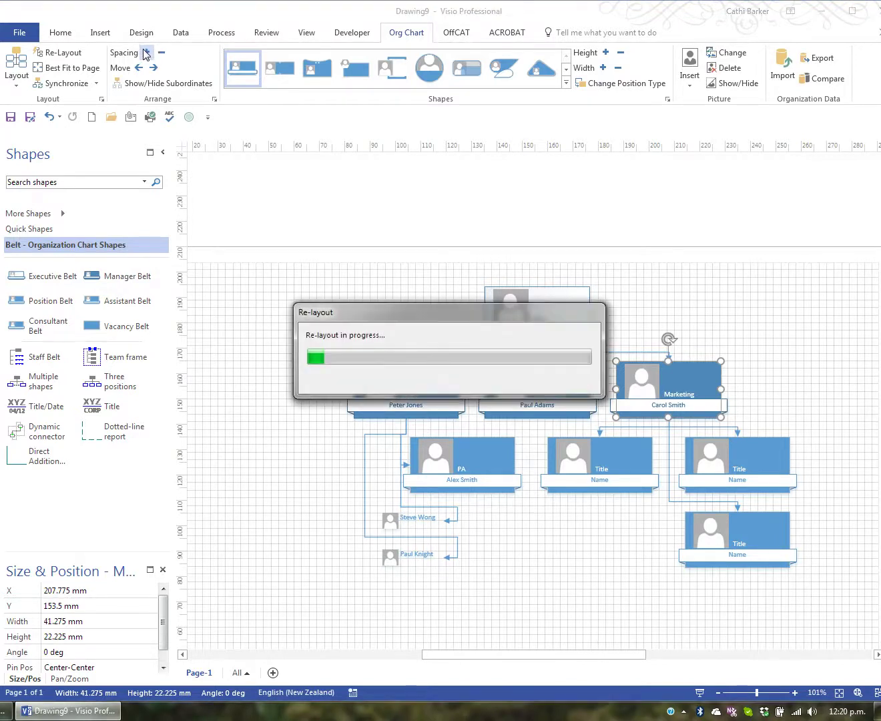
click(147, 53)
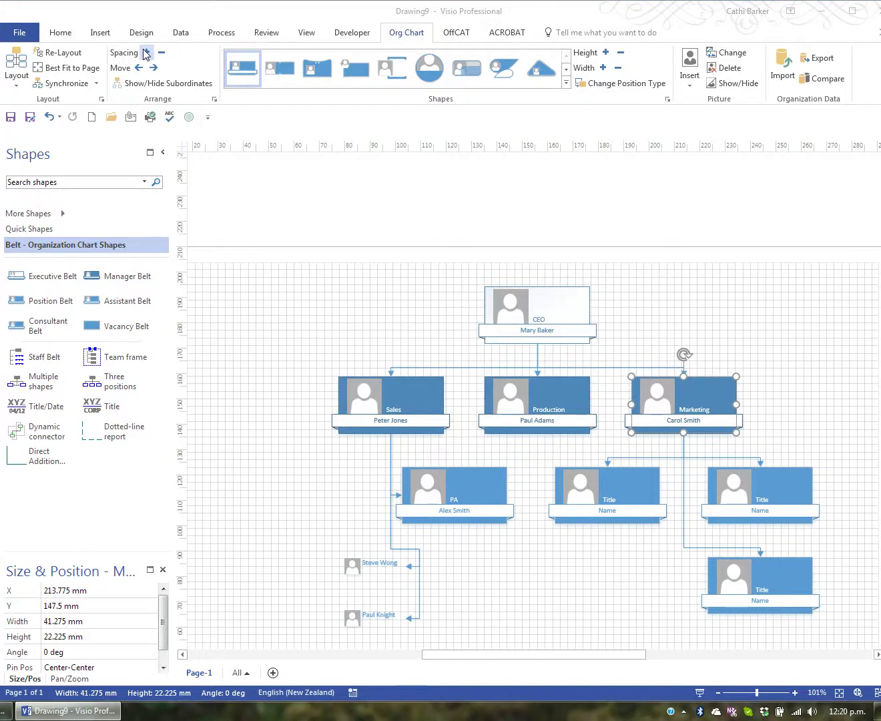
click(146, 52)
click(146, 53)
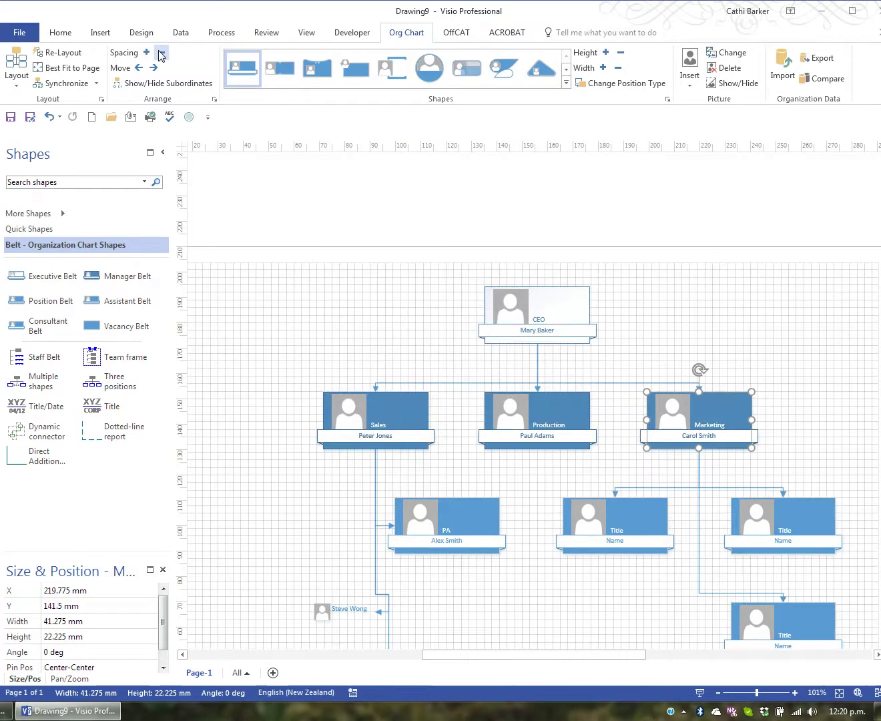
click(161, 52)
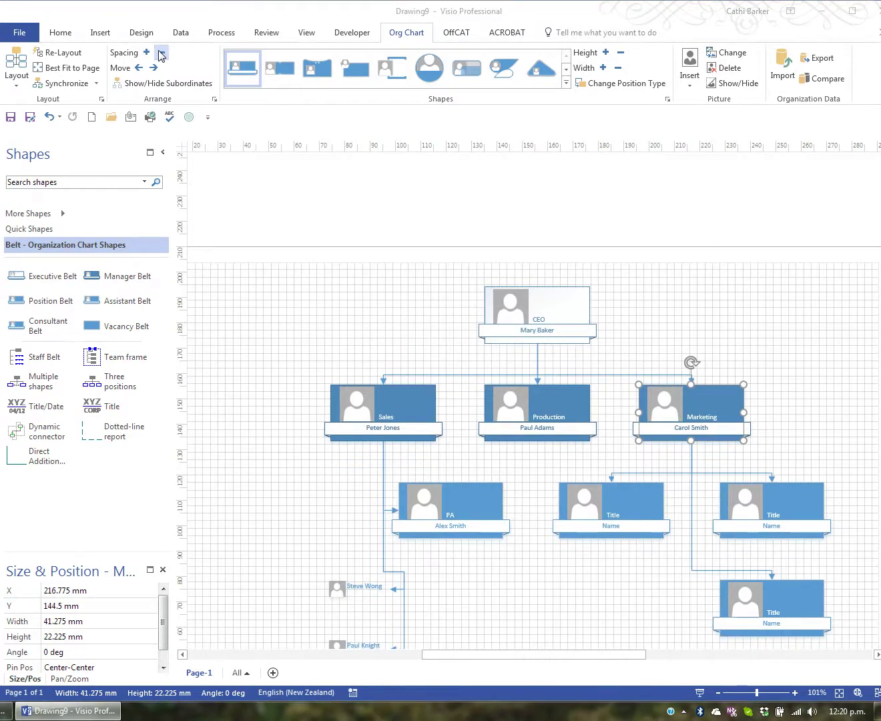
click(161, 53)
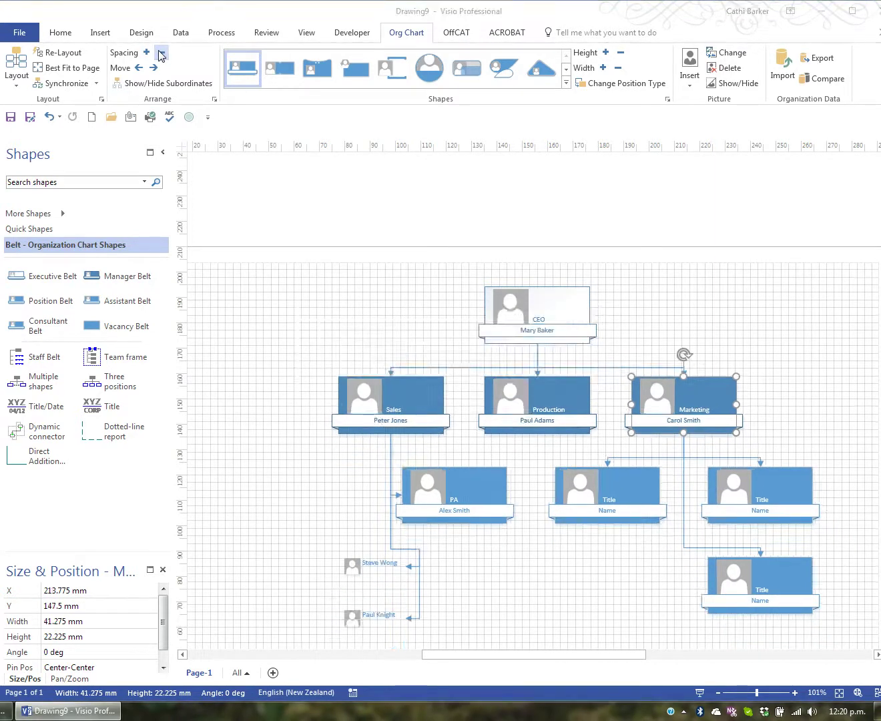
click(162, 53)
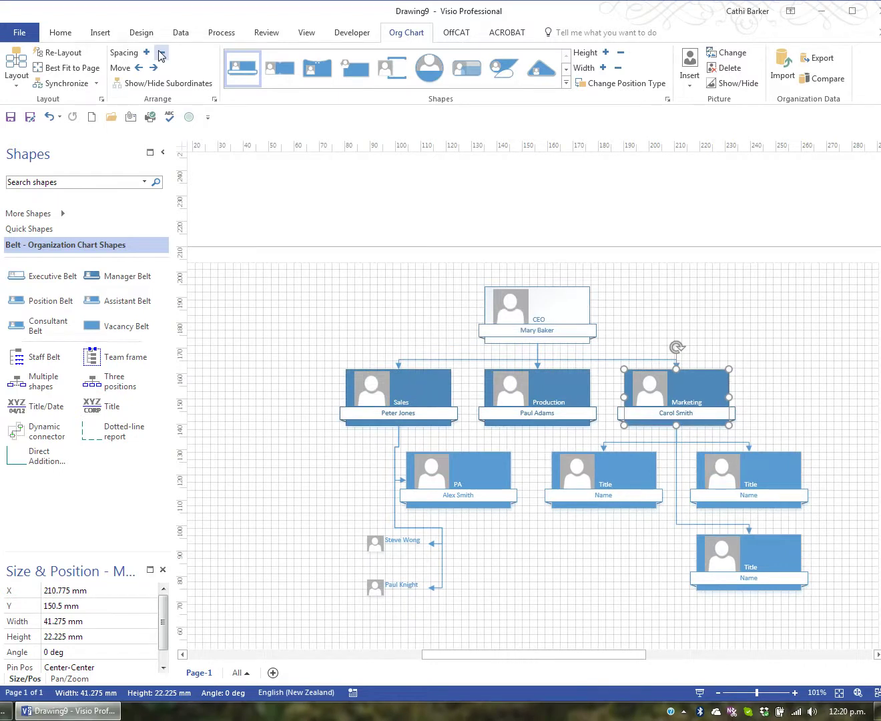
Re-layout the chart and drop a Vacancy Belt position under Production.
click(56, 54)
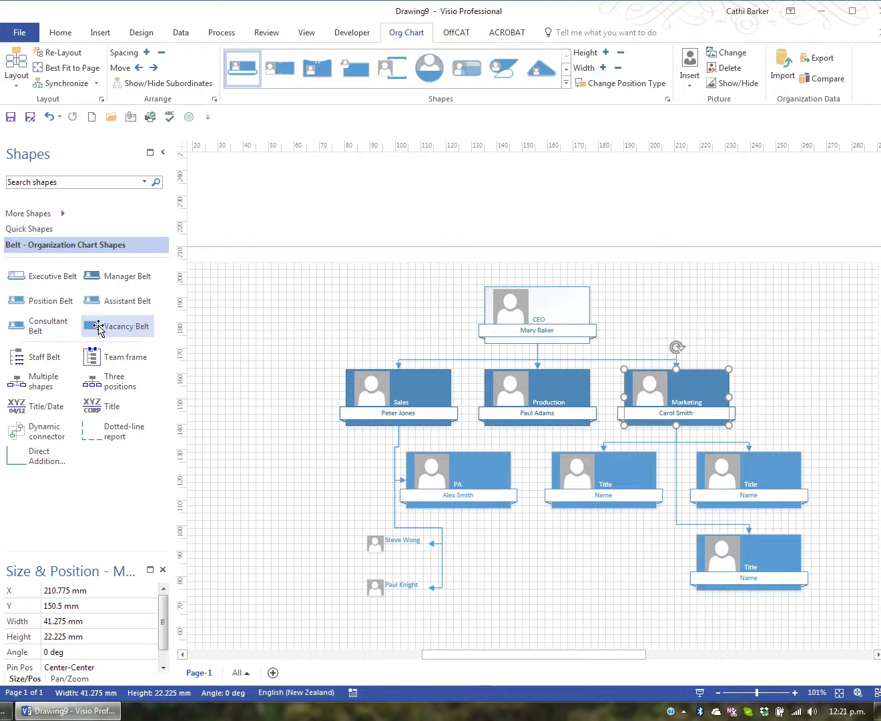
drag(99, 327, 542, 405)
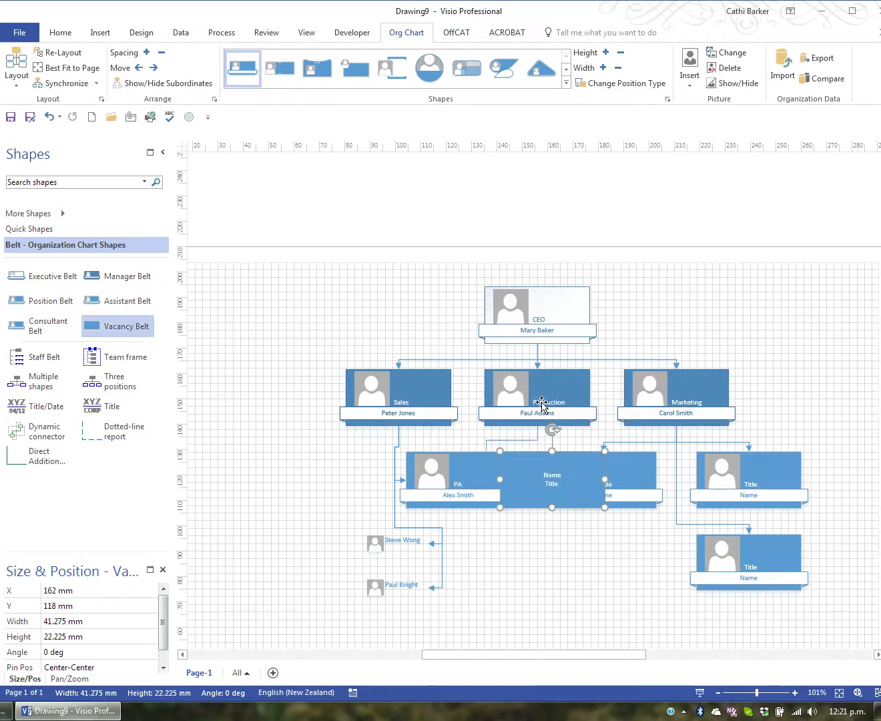
click(64, 55)
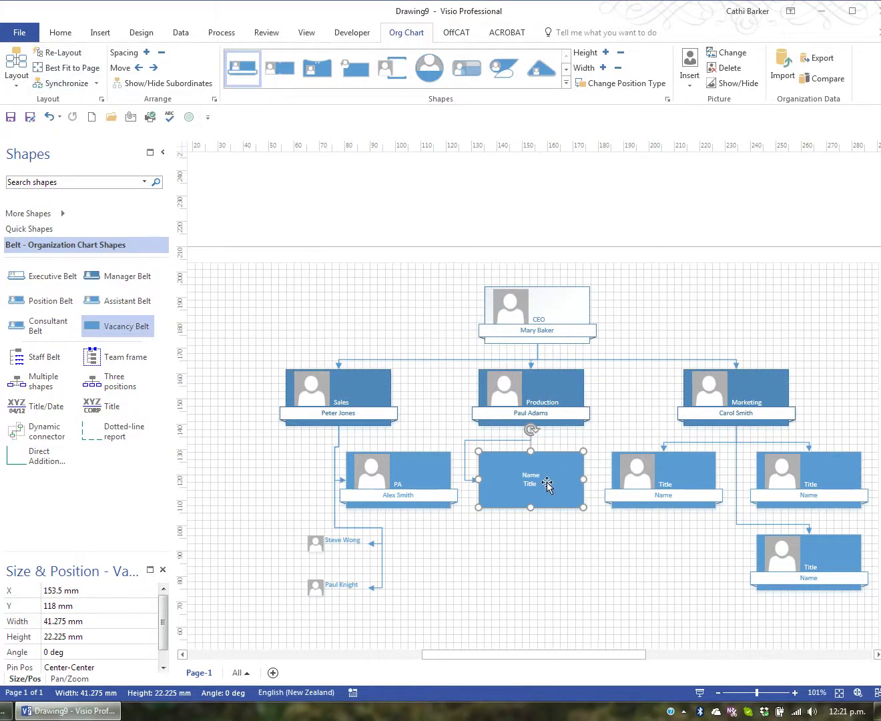
Change the Production vacancy's position type to Consultant, then to Staff.
click(637, 85)
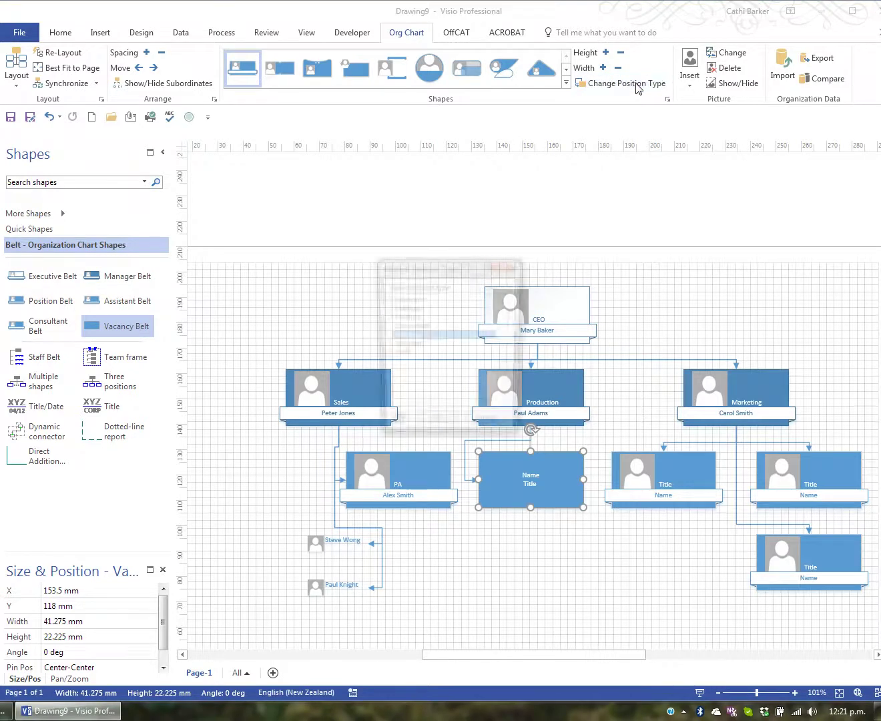
click(431, 327)
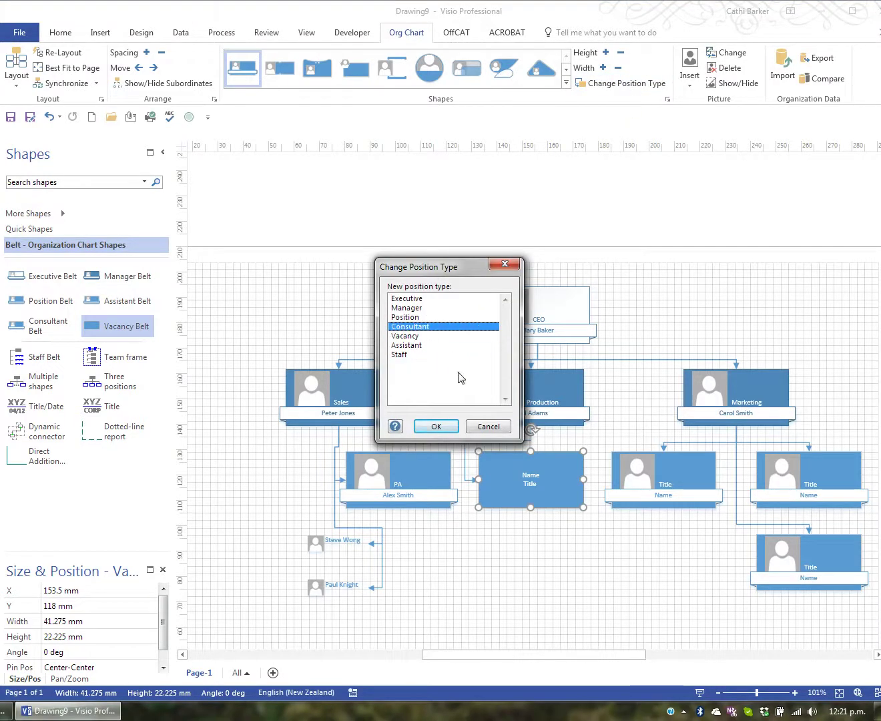
click(449, 428)
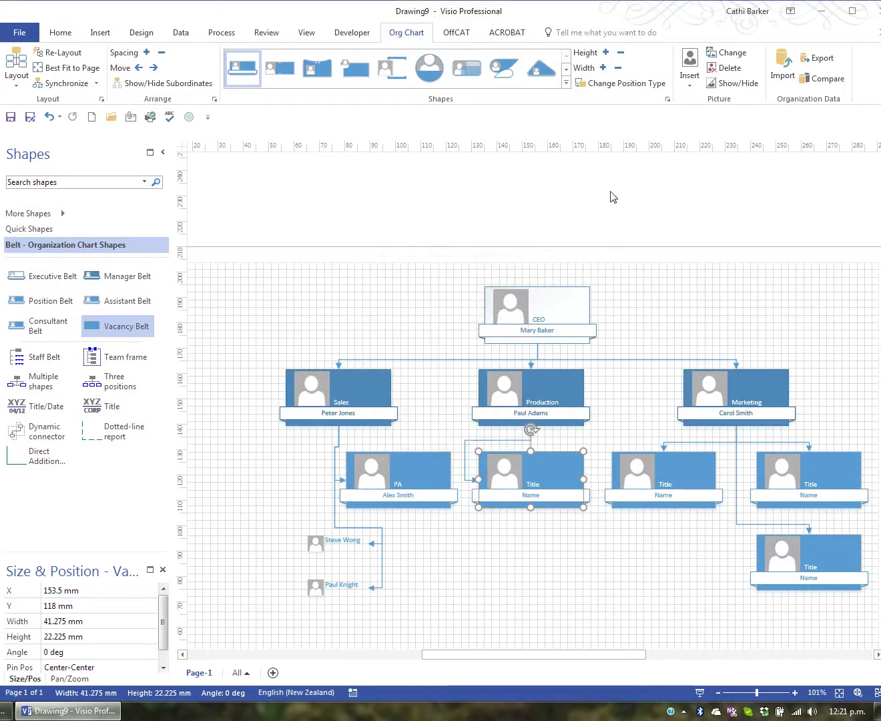
click(628, 85)
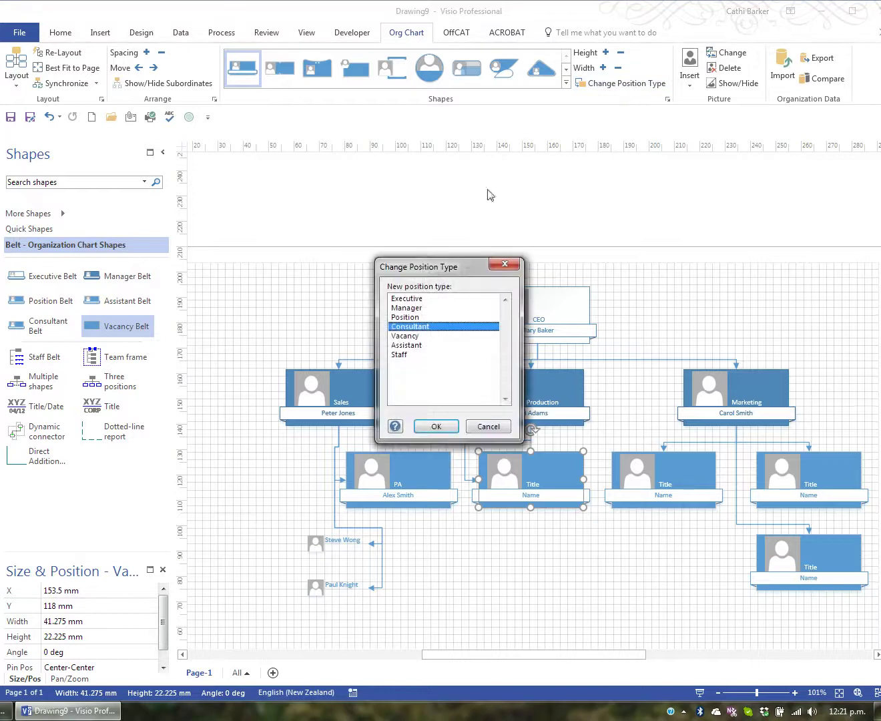
click(402, 356)
click(435, 426)
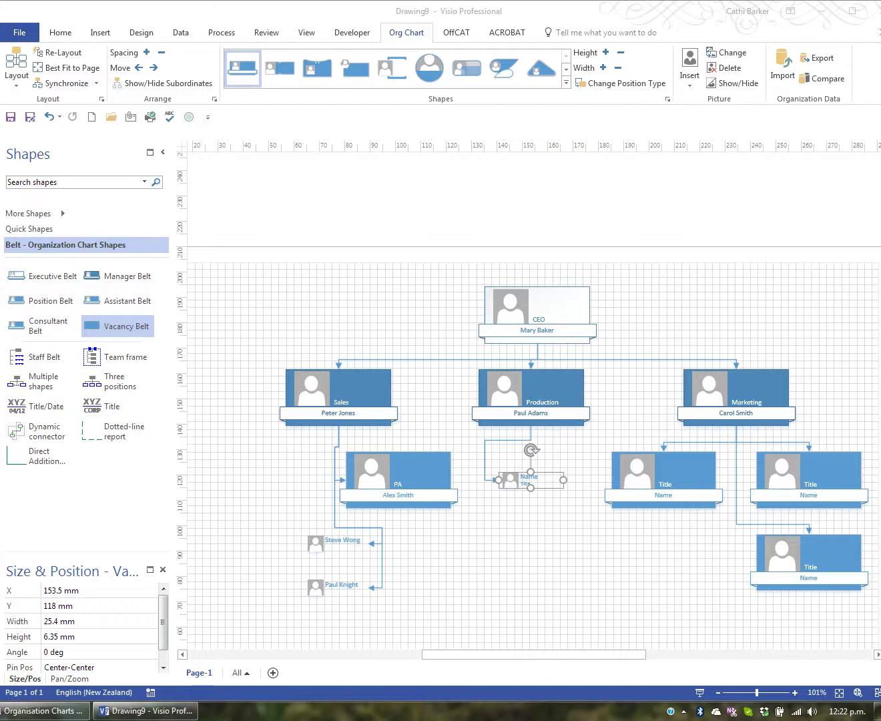
Switch to Excel and review the Name and Title columns of the org chart data.
key(alt+Tab)
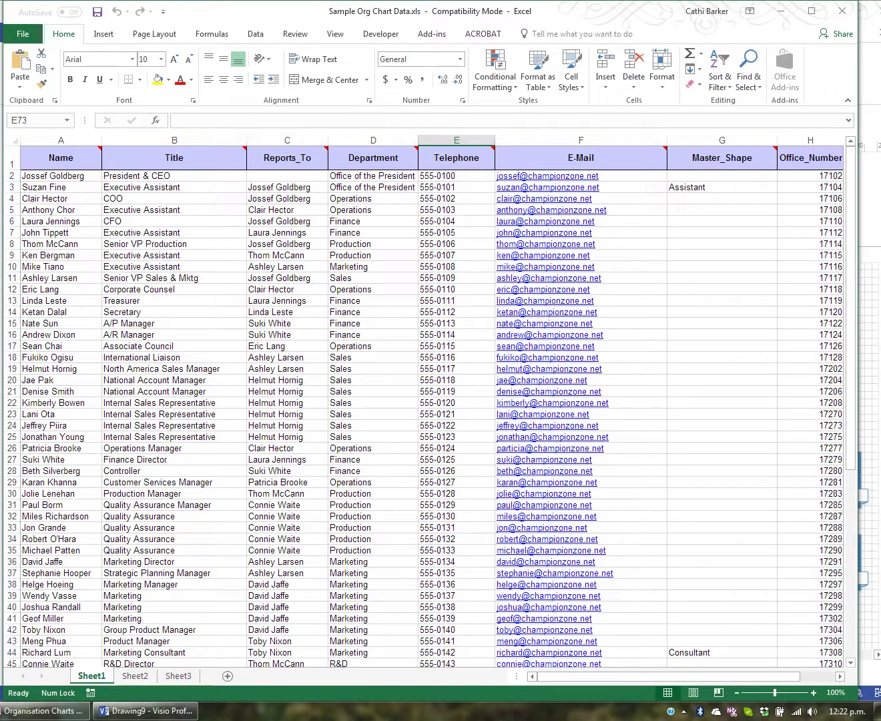
click(74, 165)
click(190, 159)
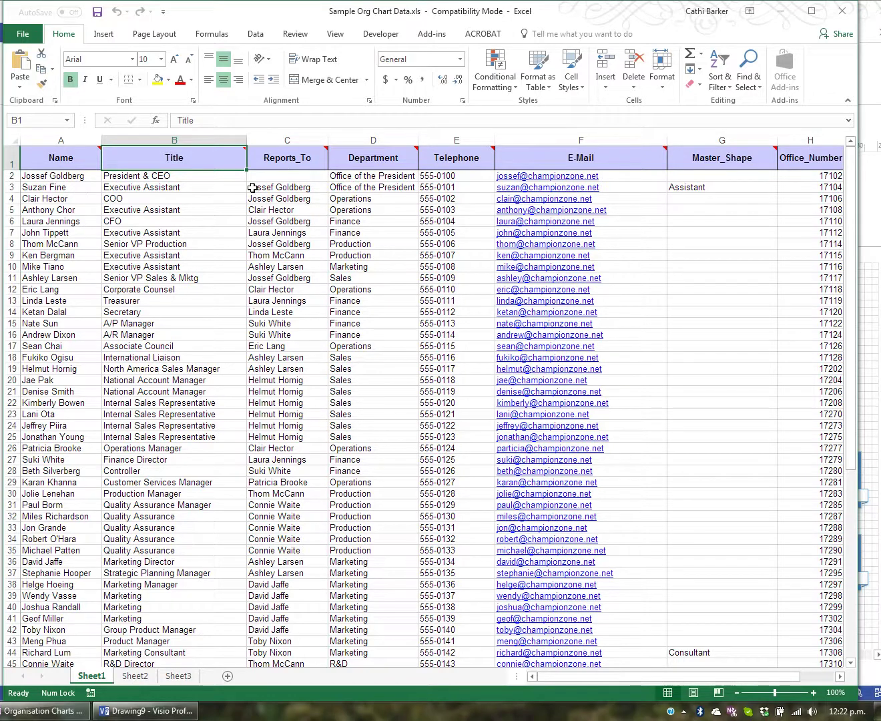
Delete columns D through H, undo the deletion, and close the workbook.
drag(365, 137, 804, 136)
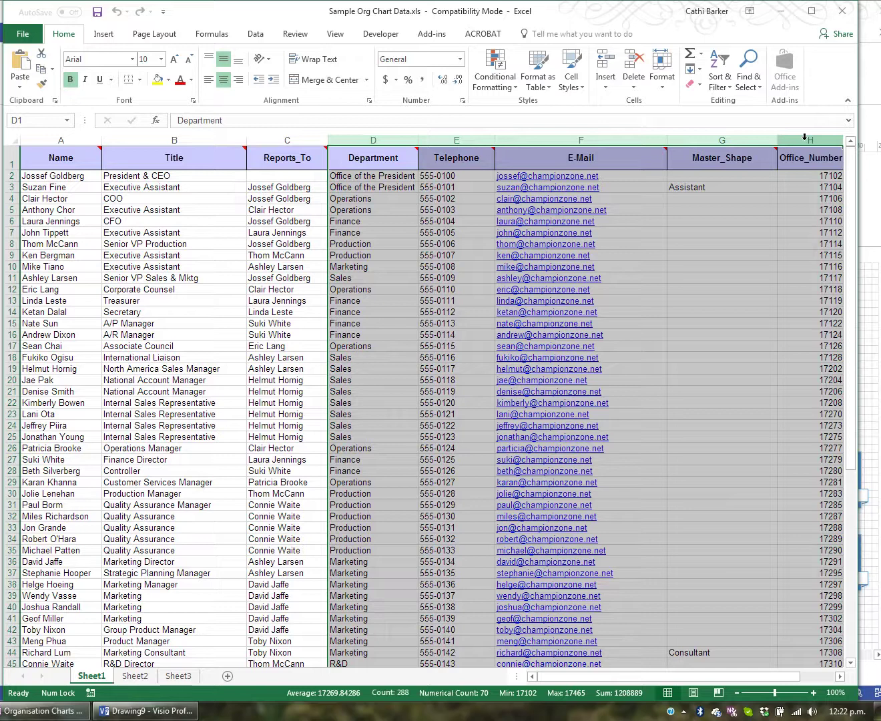
key(ctrl+minus)
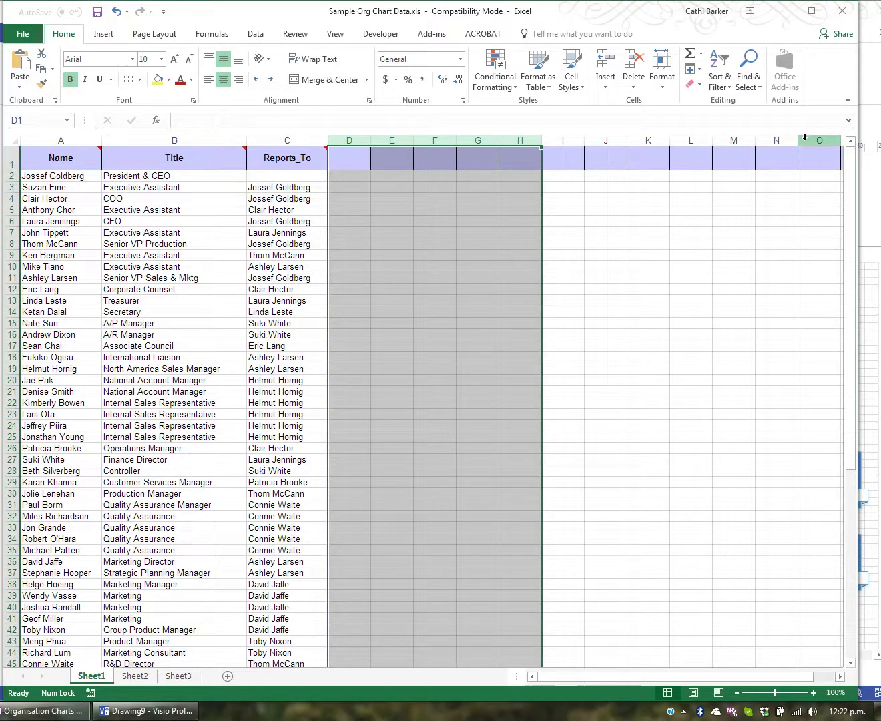
click(528, 257)
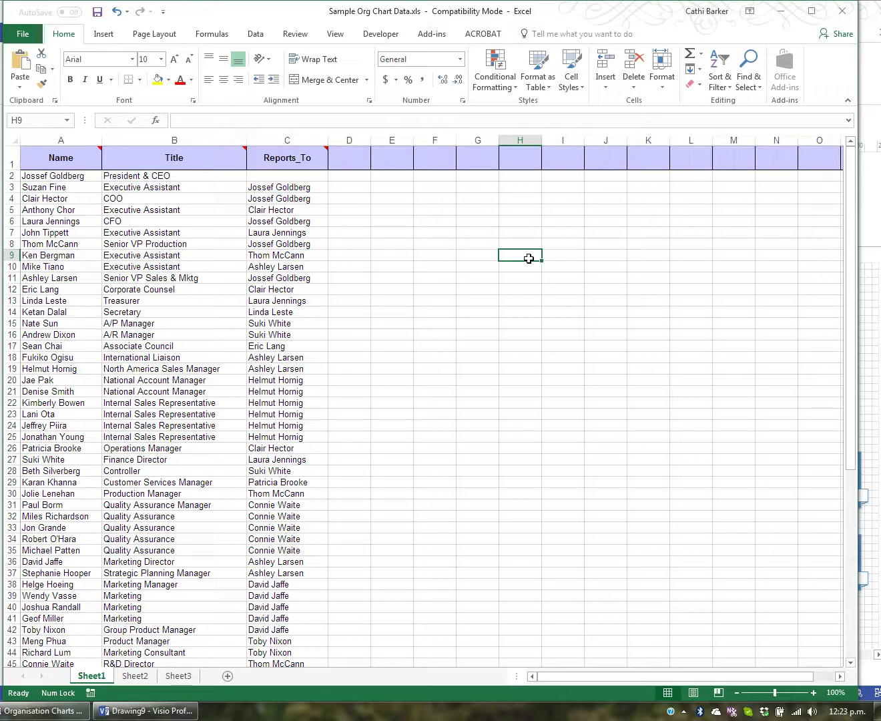
key(ctrl+z)
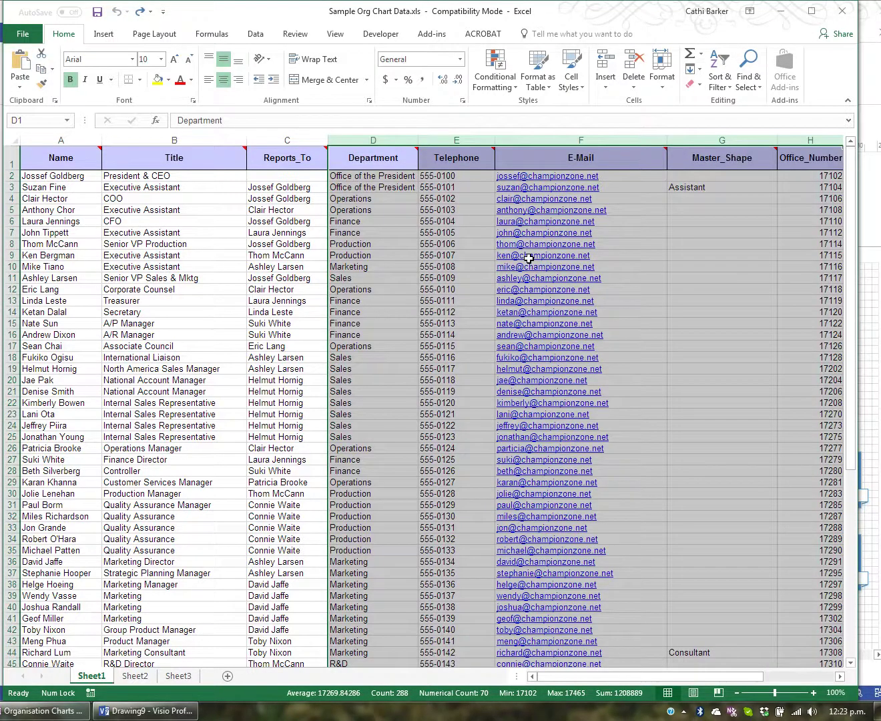
click(294, 210)
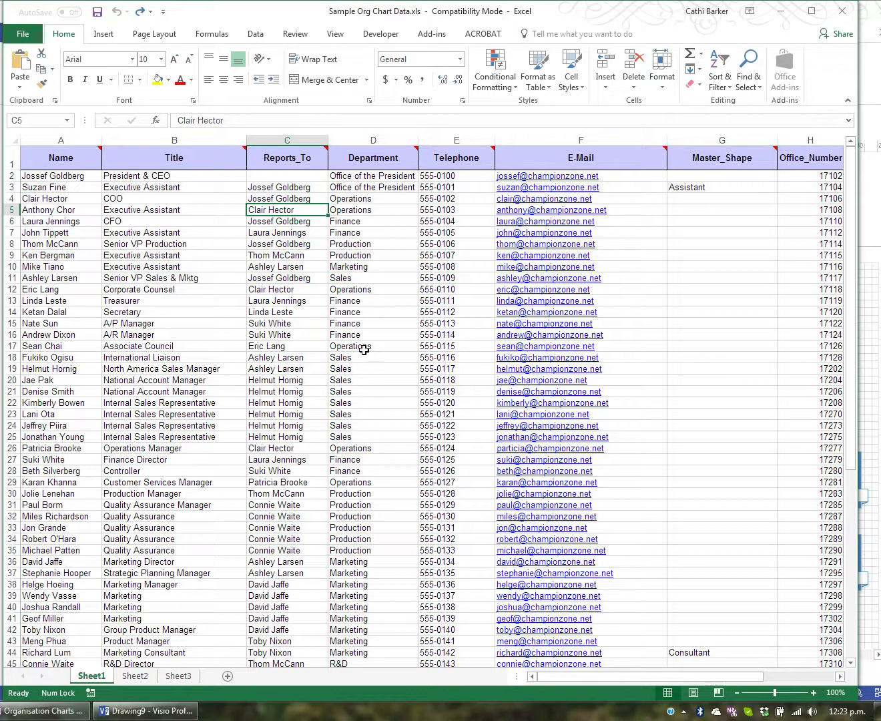
click(842, 11)
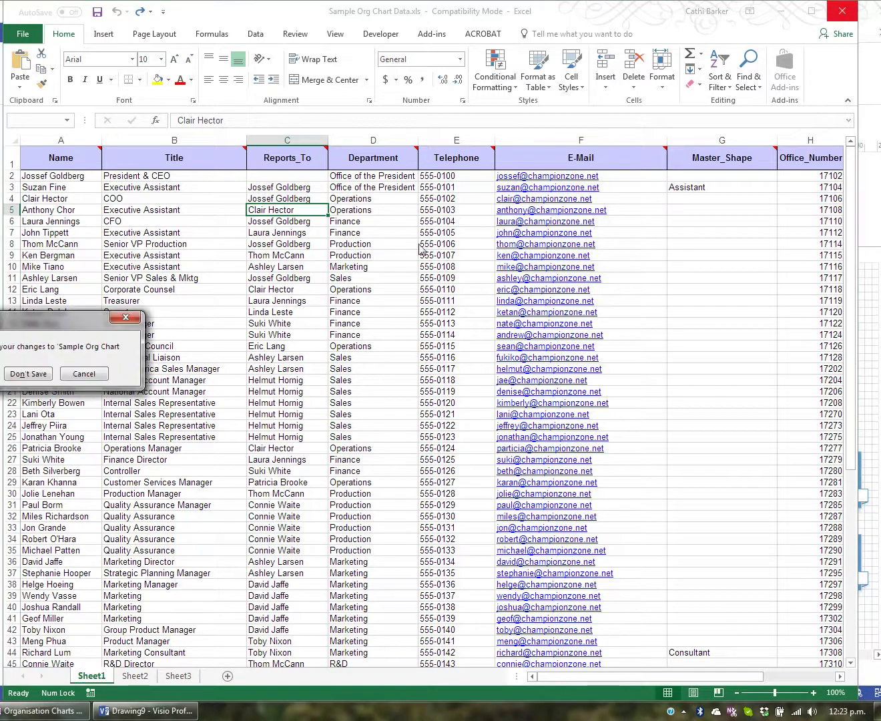
Close Excel without saving and show Visio's templates for a new drawing.
click(37, 372)
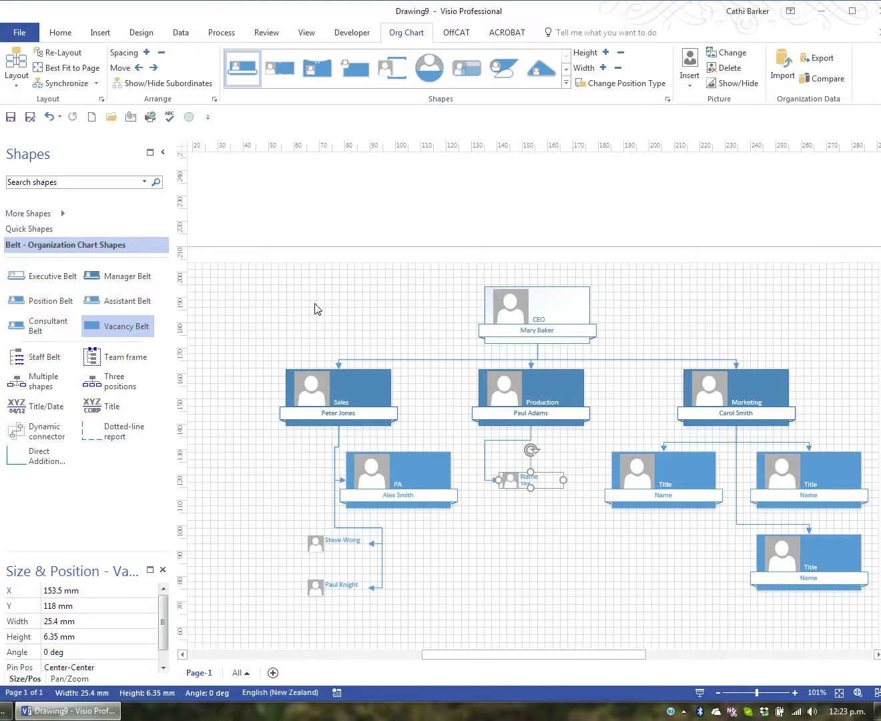
click(22, 33)
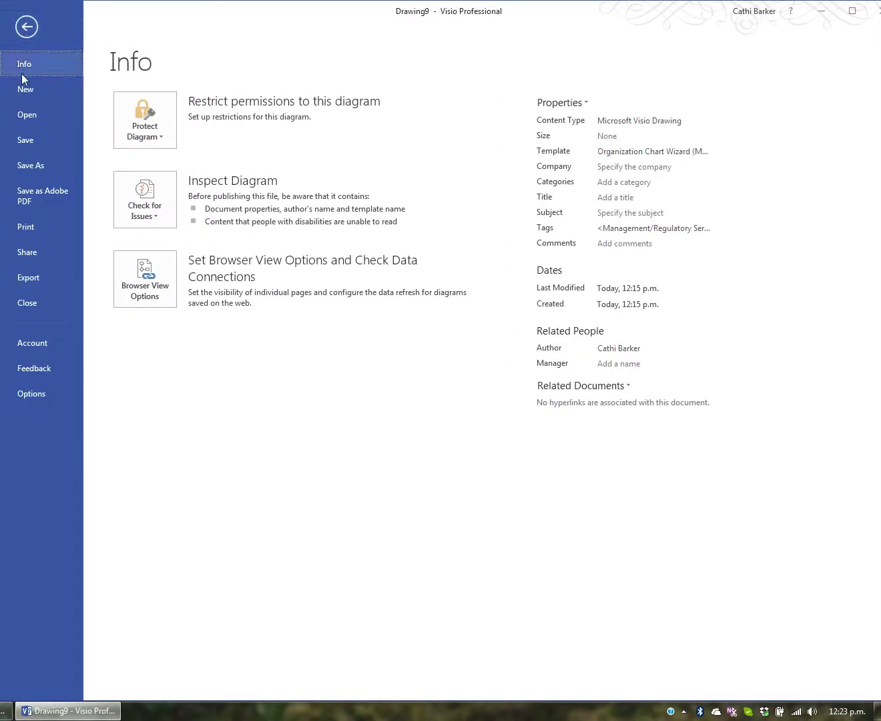
click(26, 94)
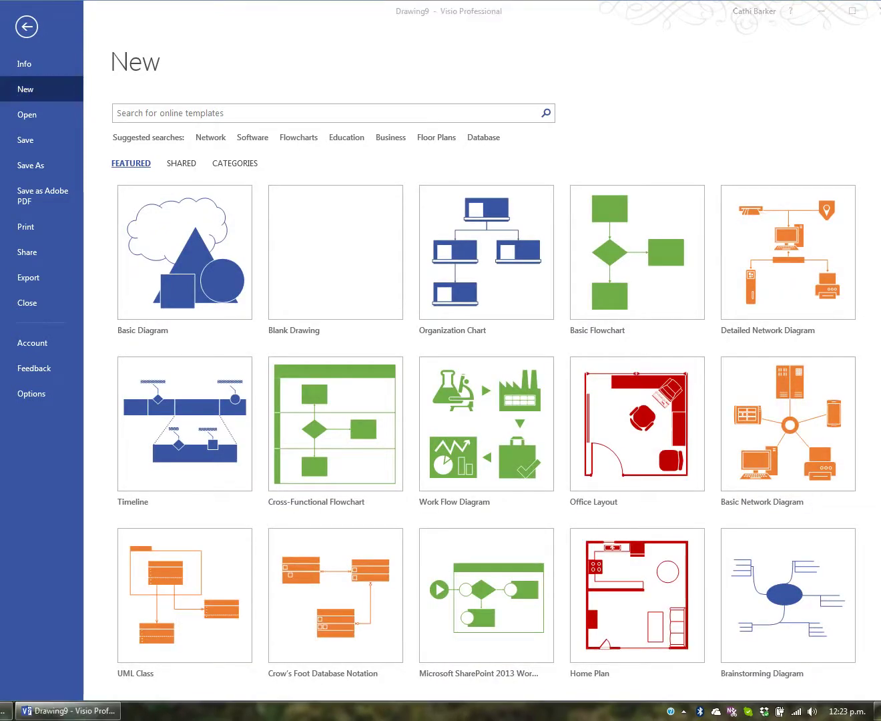
Search Business templates, return to featured templates, and preview the Organization Chart template.
click(392, 140)
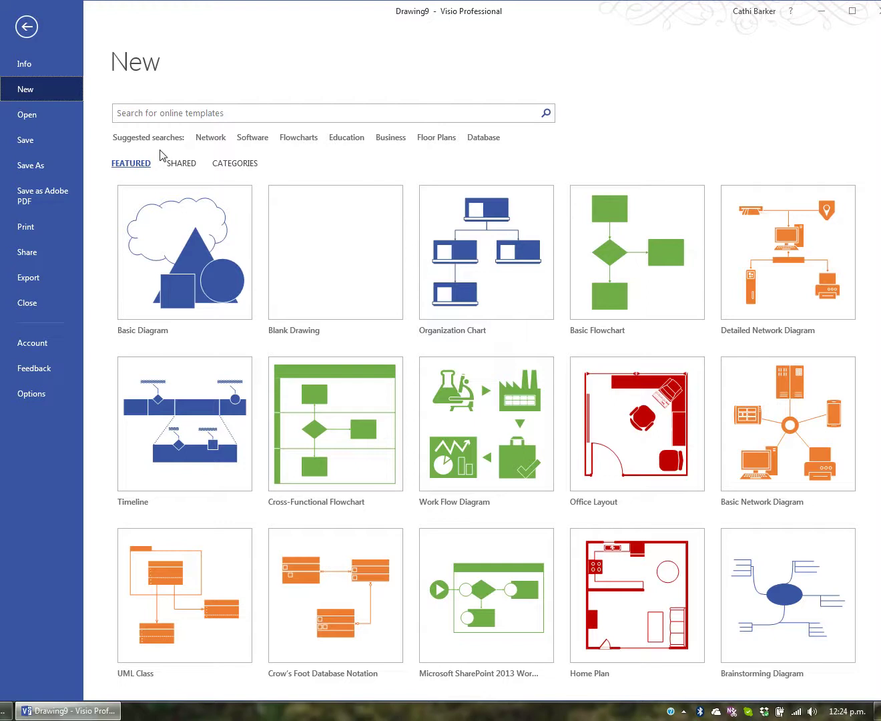
click(393, 139)
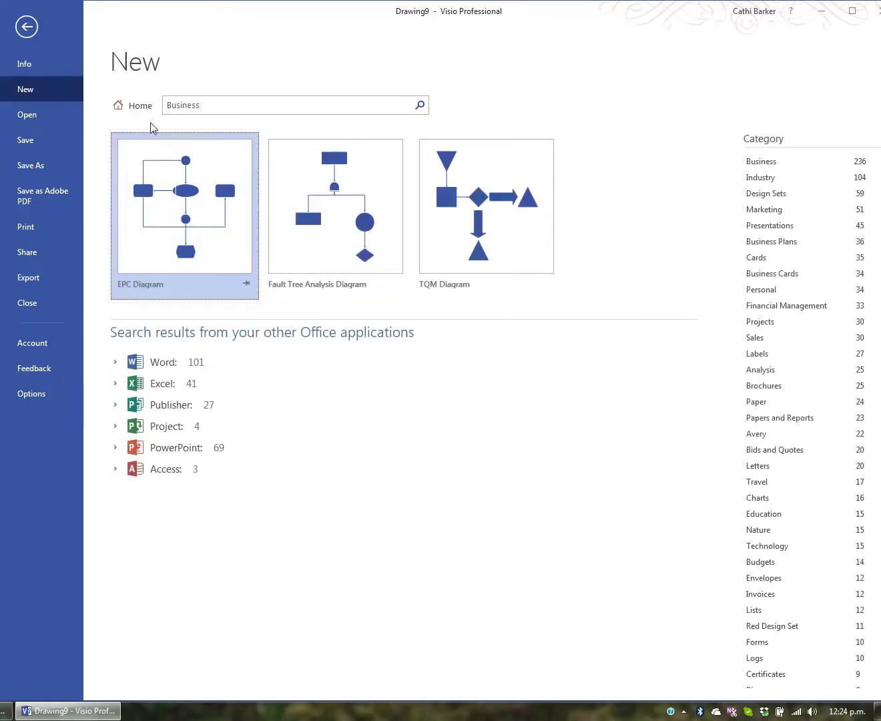
click(141, 108)
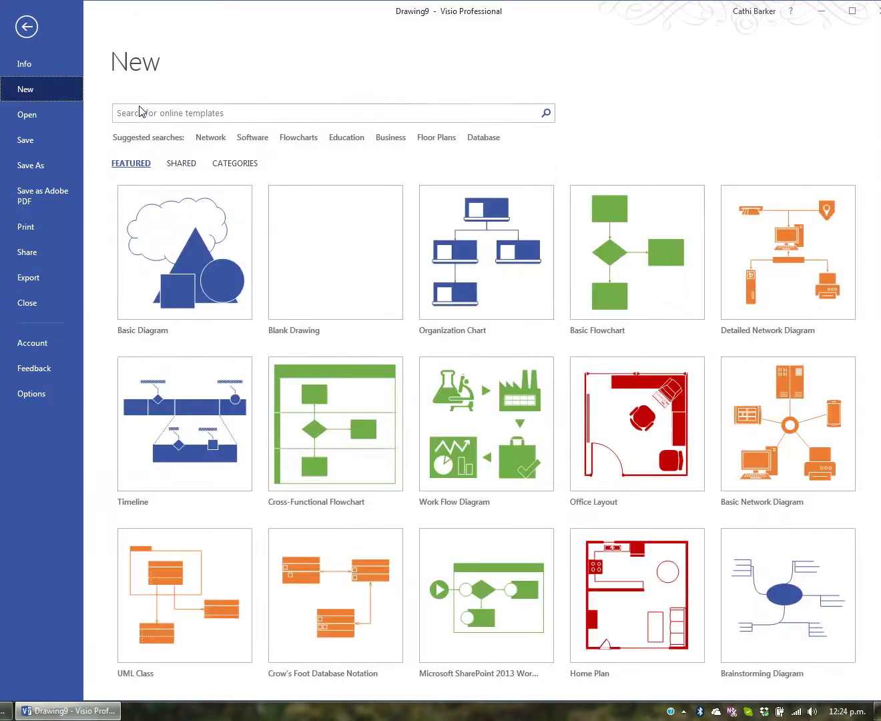
click(487, 259)
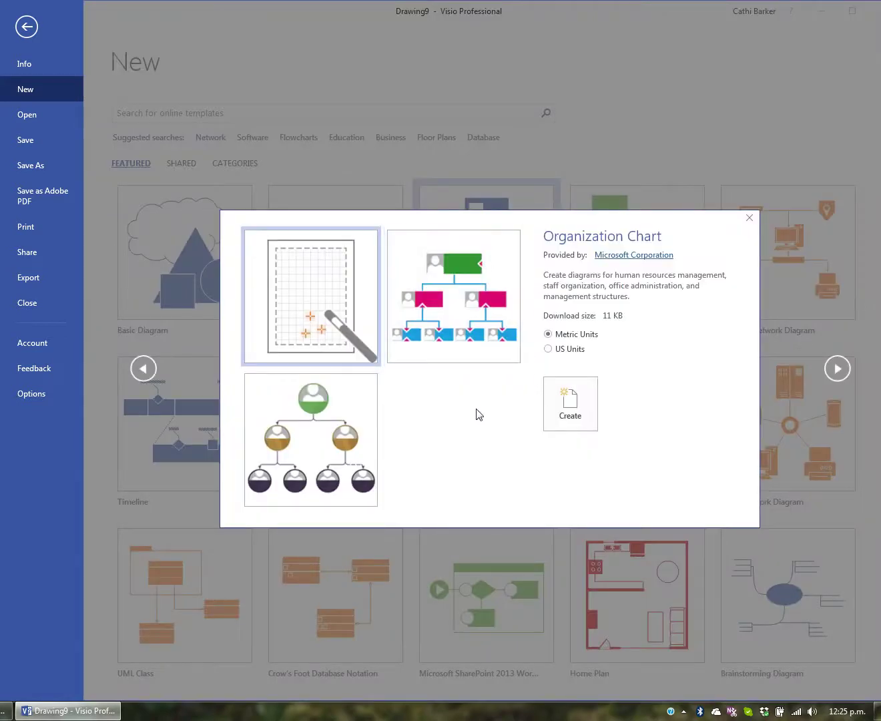
Create an Organization Chart drawing and choose building it from an existing Excel data file.
click(567, 410)
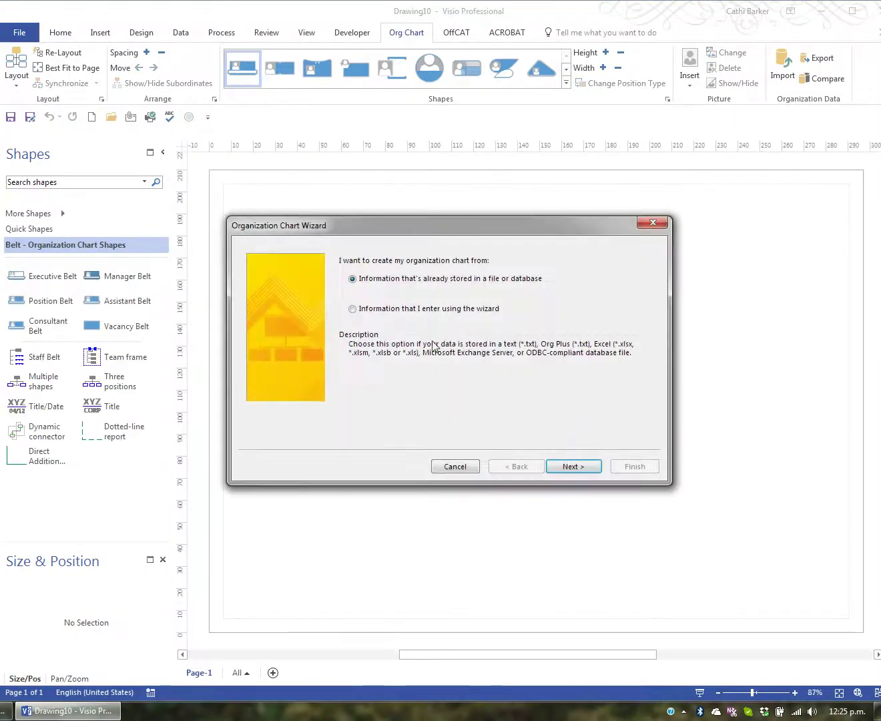
click(401, 311)
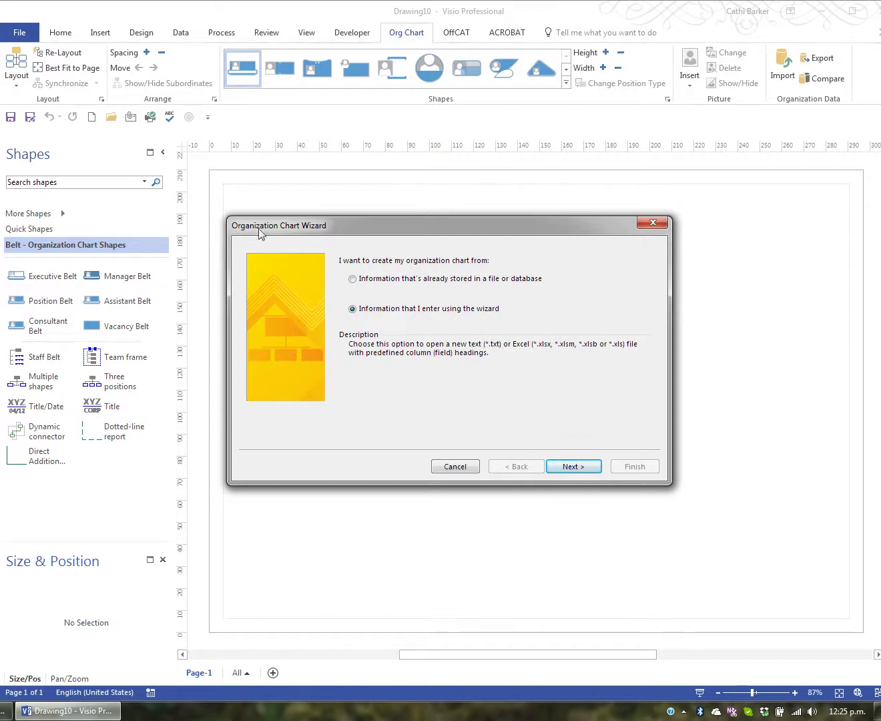
click(365, 279)
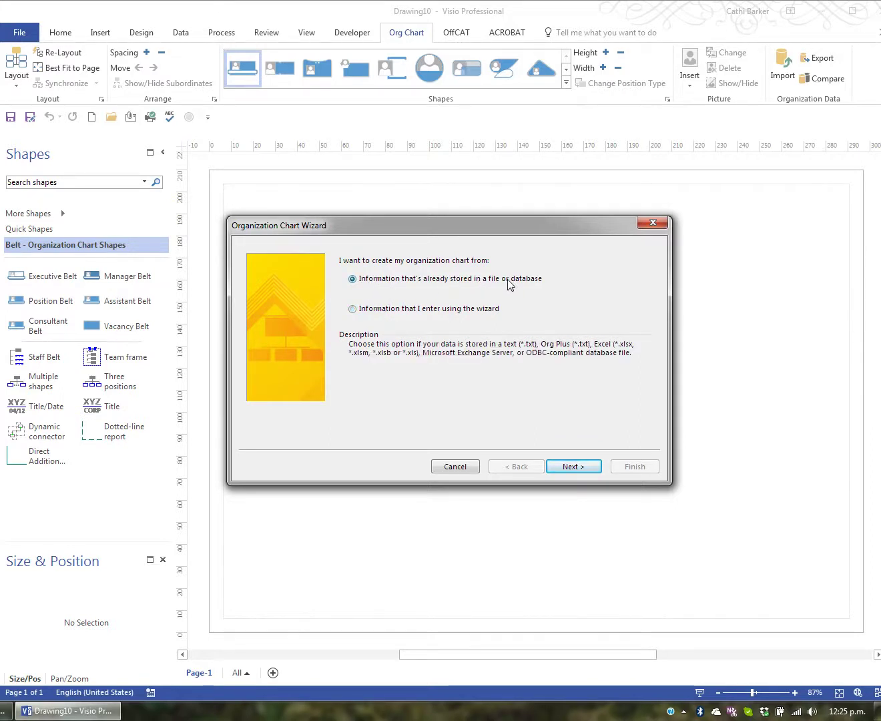
click(570, 467)
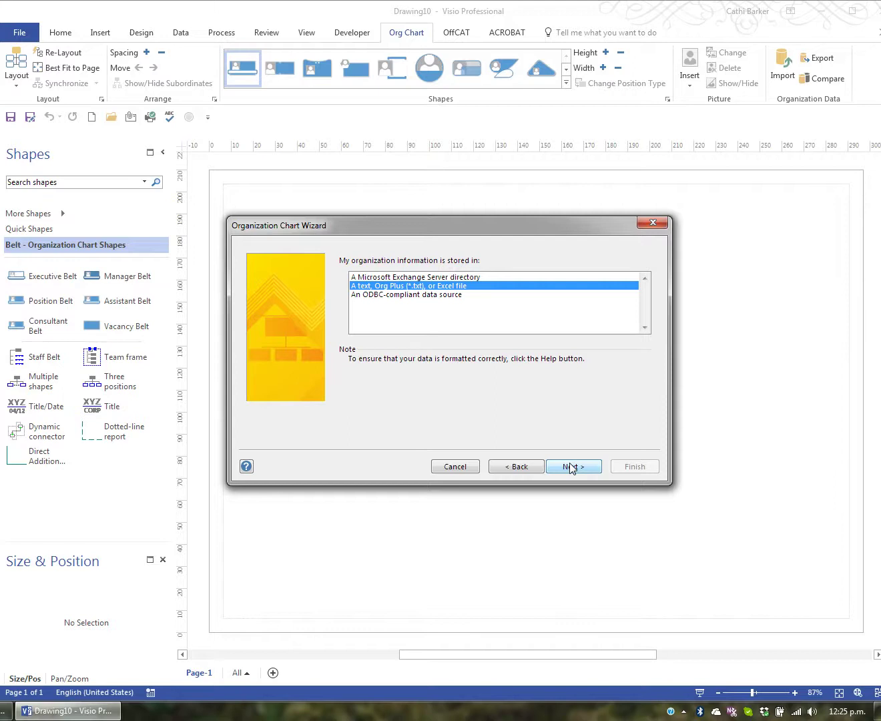
click(571, 467)
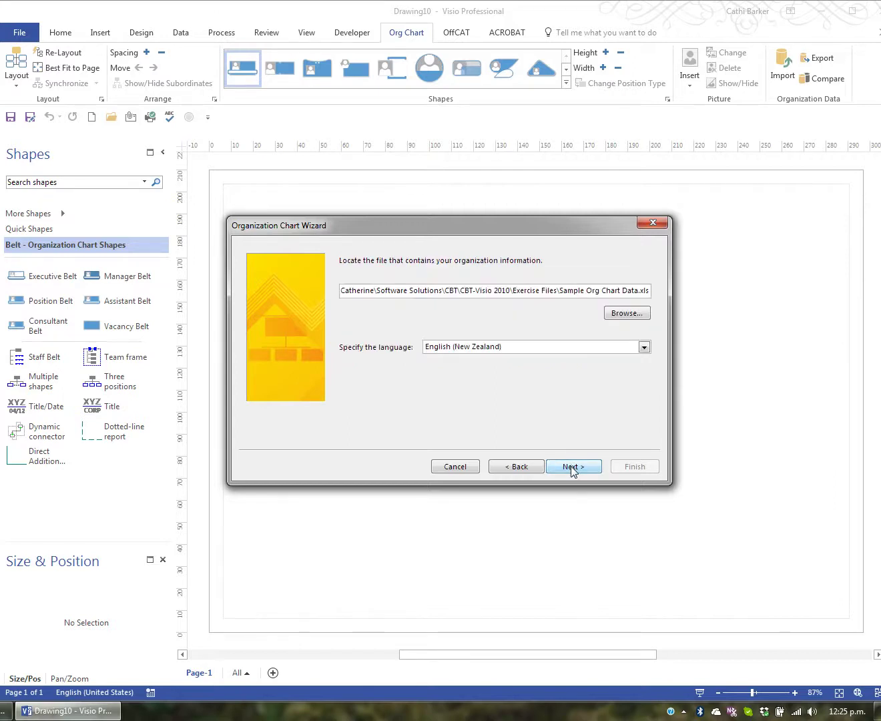
Pick Sample Org Chart Data.xls on the Desktop as the wizard's source file.
click(621, 317)
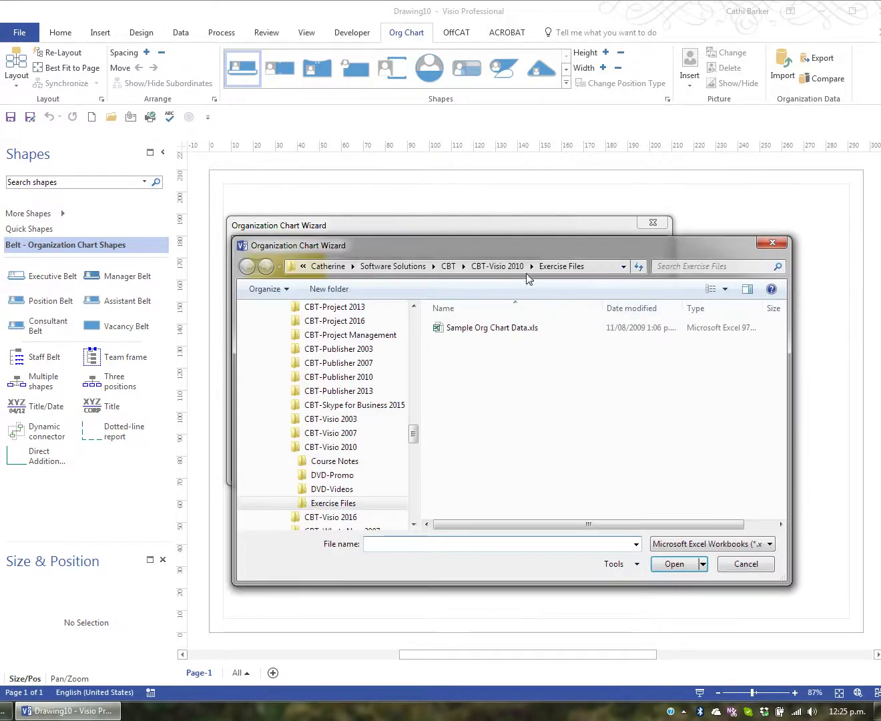
drag(413, 434, 413, 319)
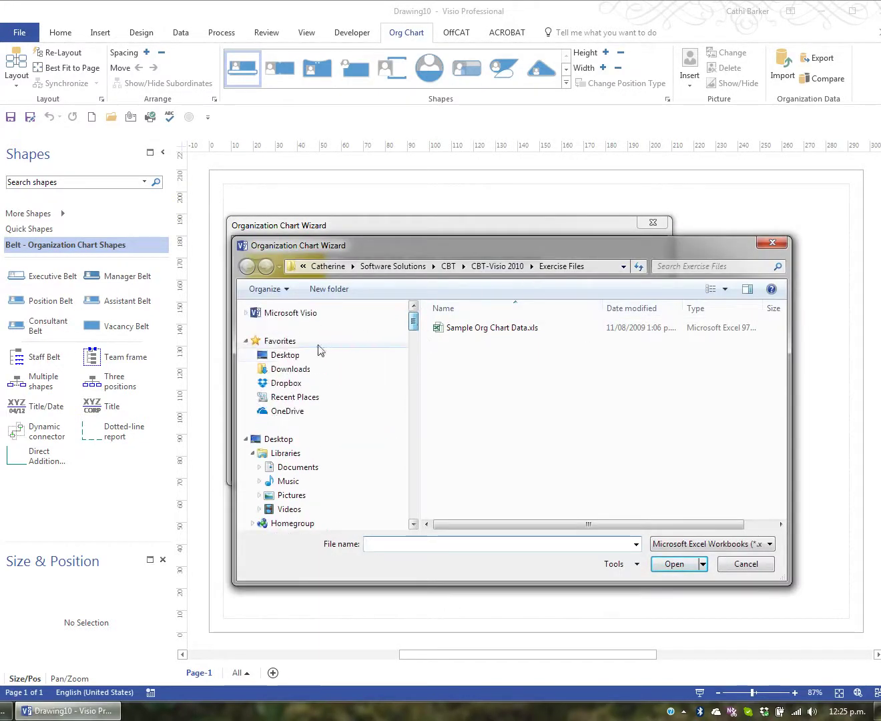
click(290, 355)
click(604, 346)
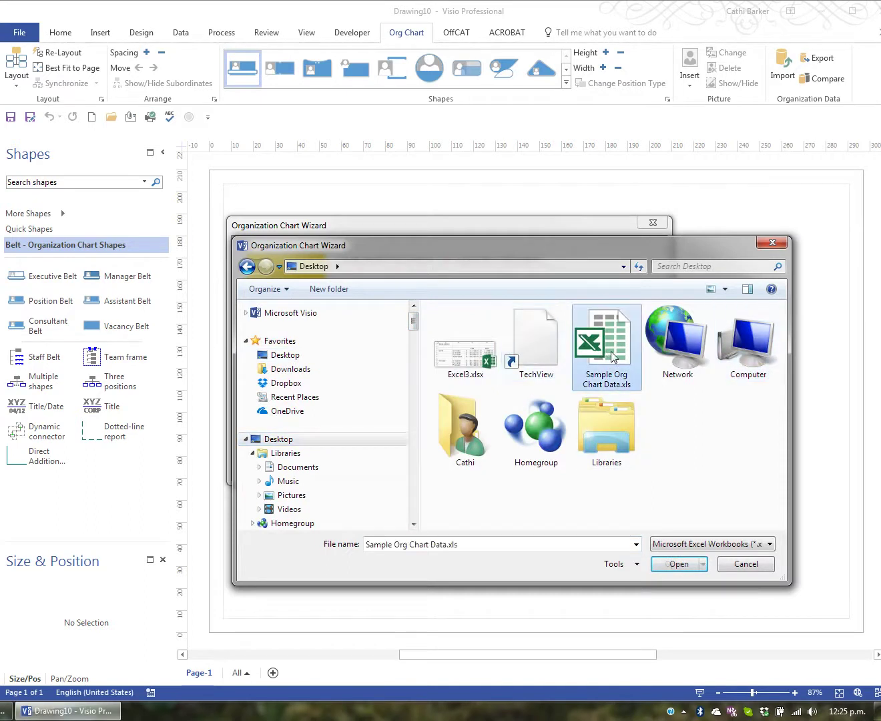
click(682, 566)
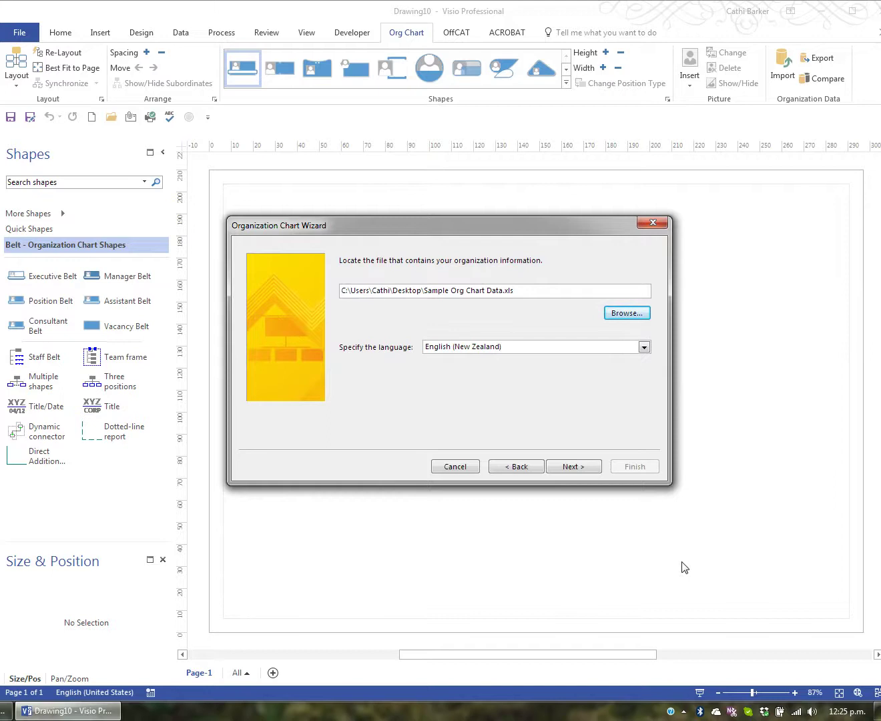
click(580, 466)
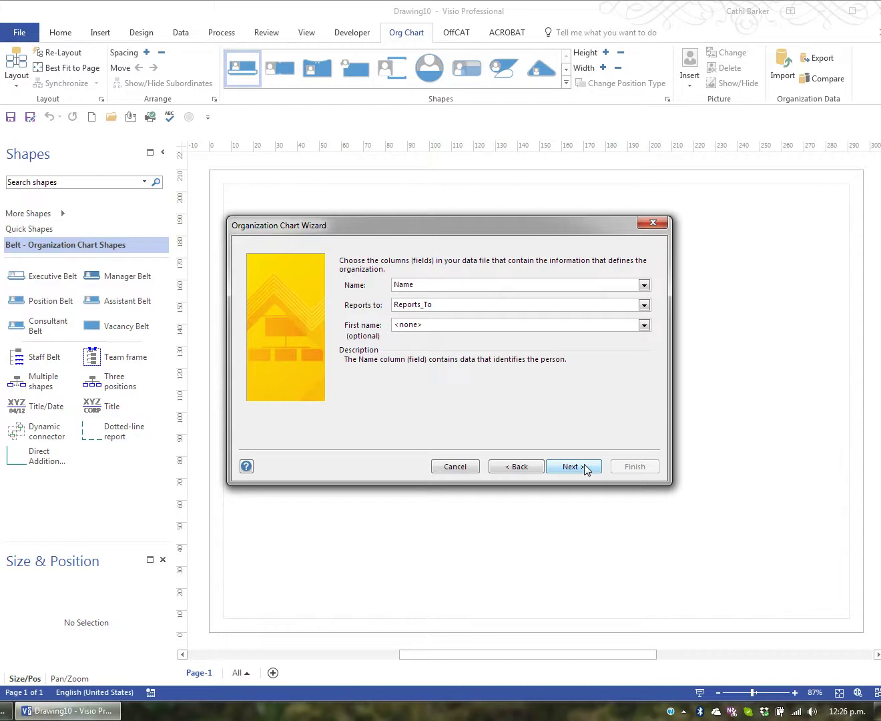
Map the Name column to Name and Reports_To to Reports to.
click(645, 285)
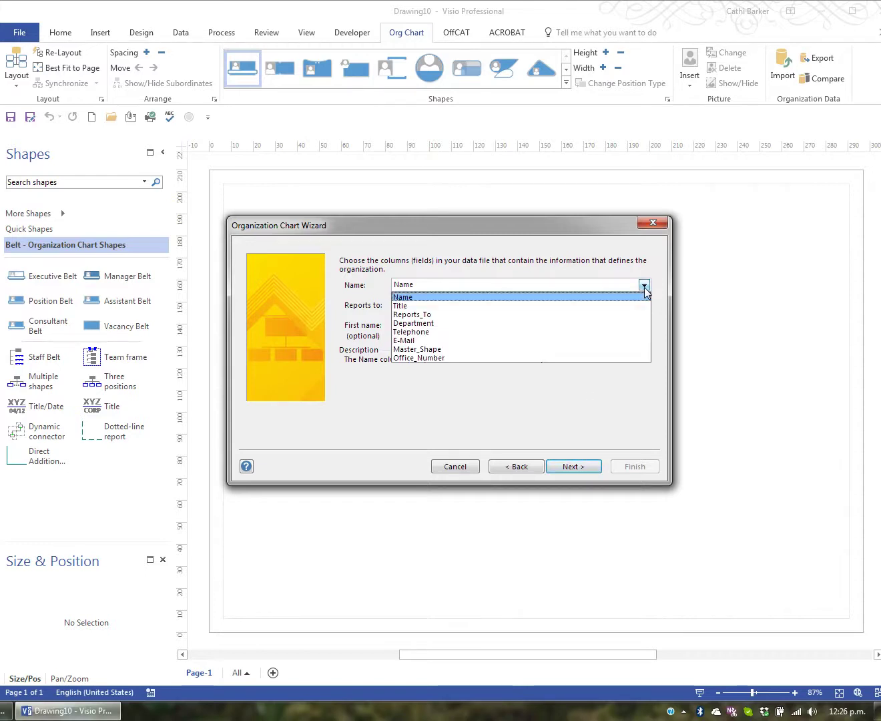
click(527, 297)
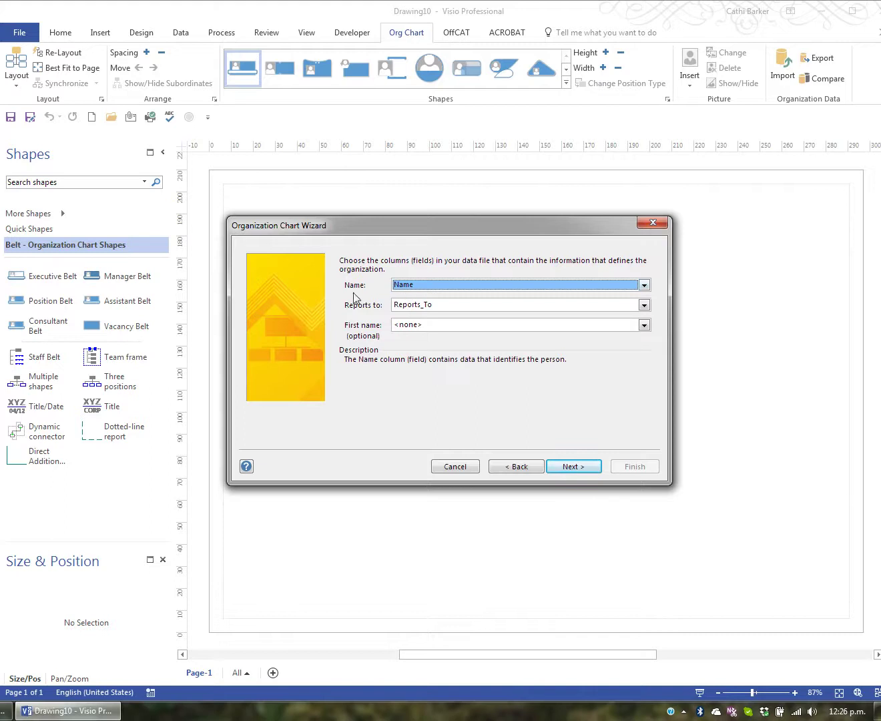
click(644, 305)
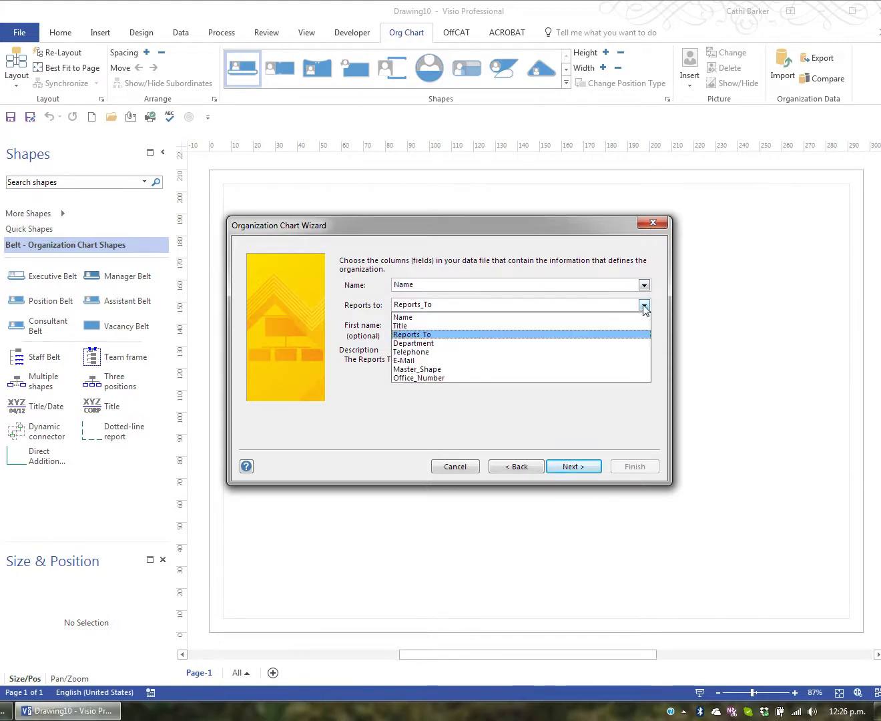
click(467, 332)
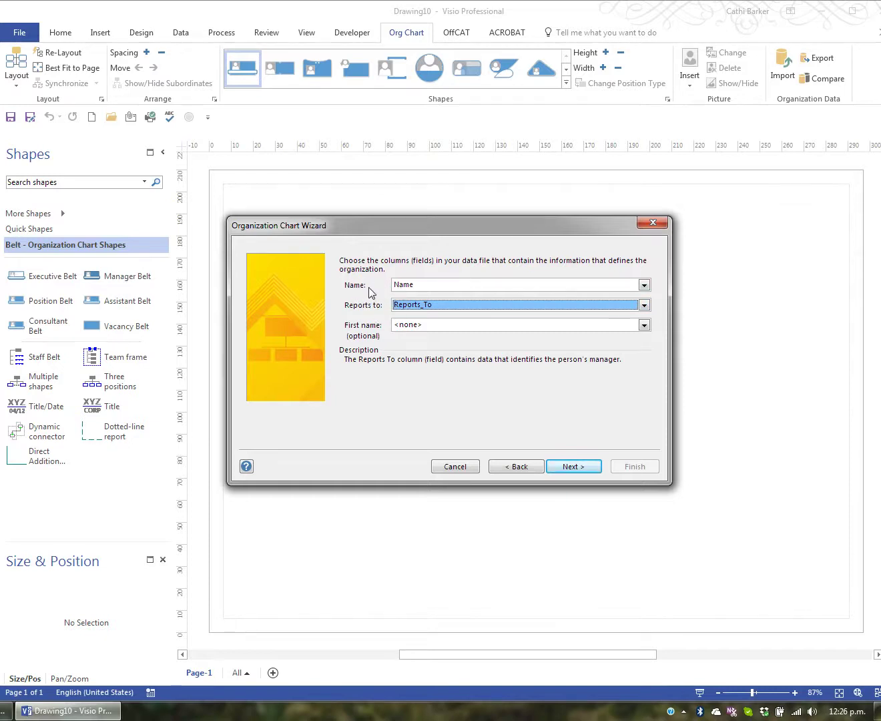
click(588, 471)
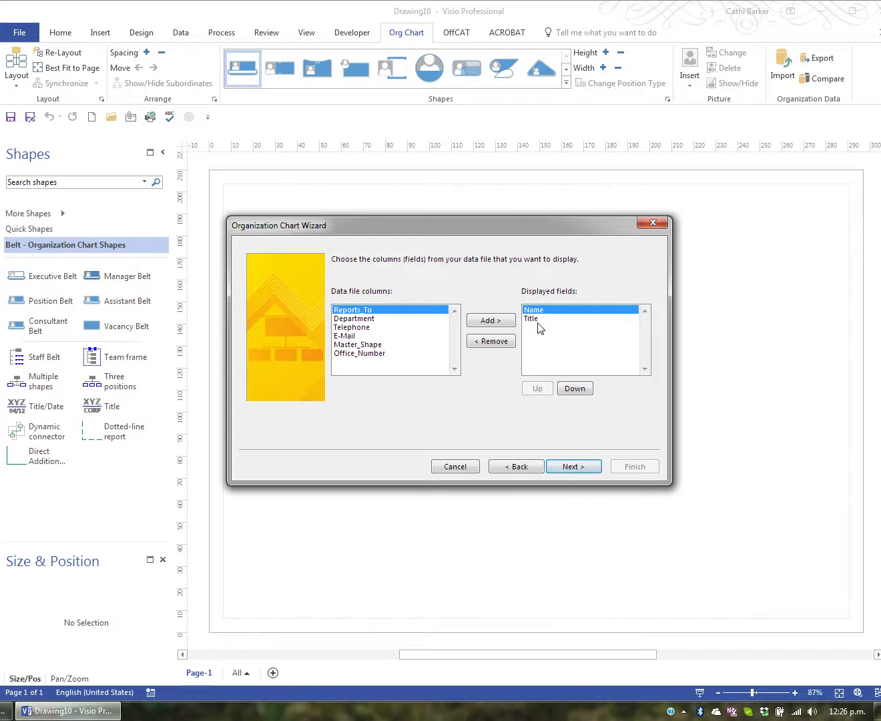
Add Department to the displayed fields and continue past the shape data fields step.
click(371, 320)
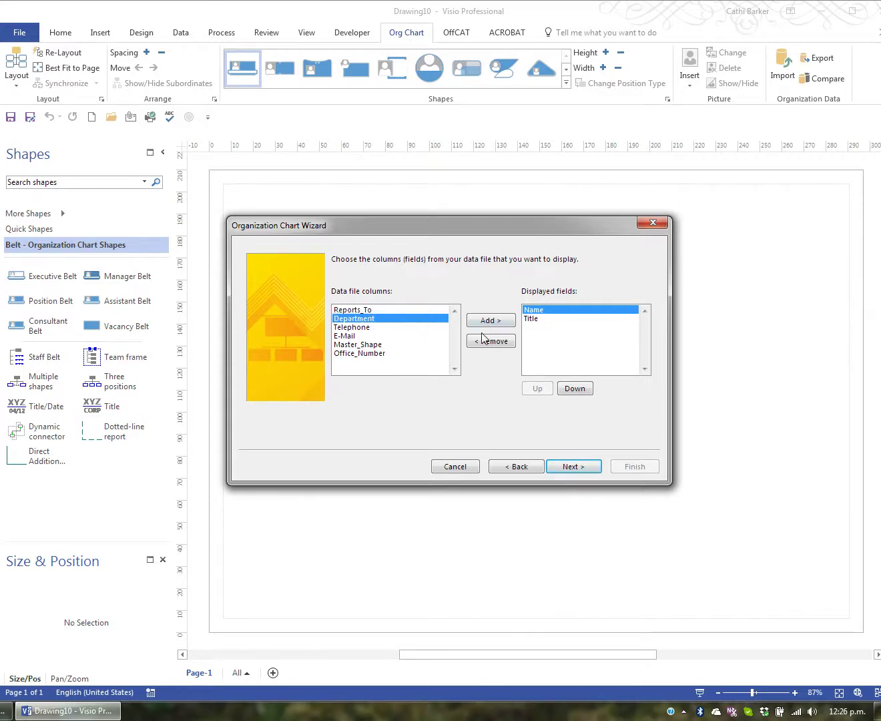
click(490, 320)
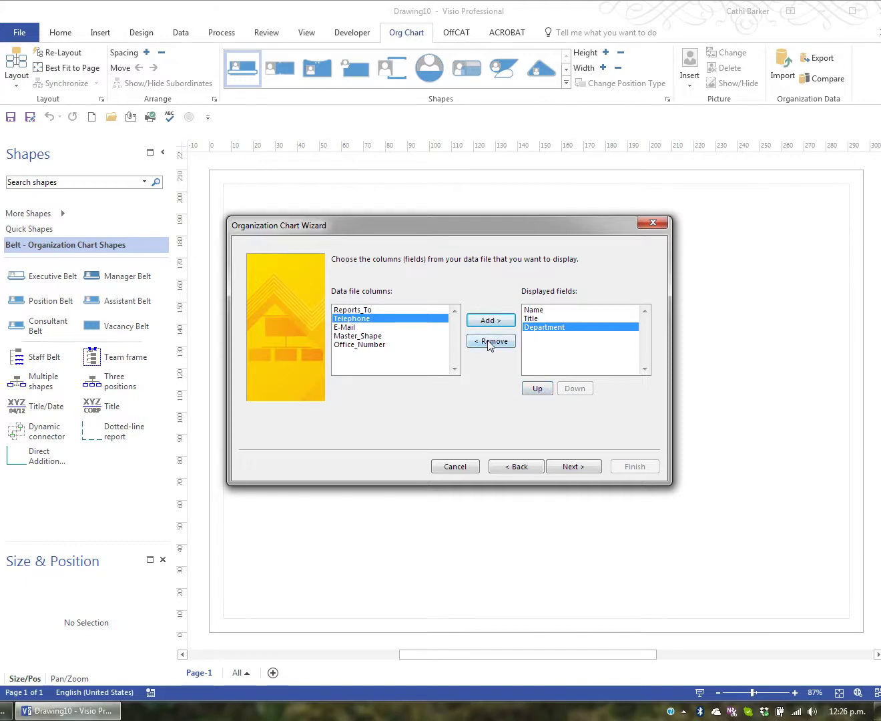
click(586, 467)
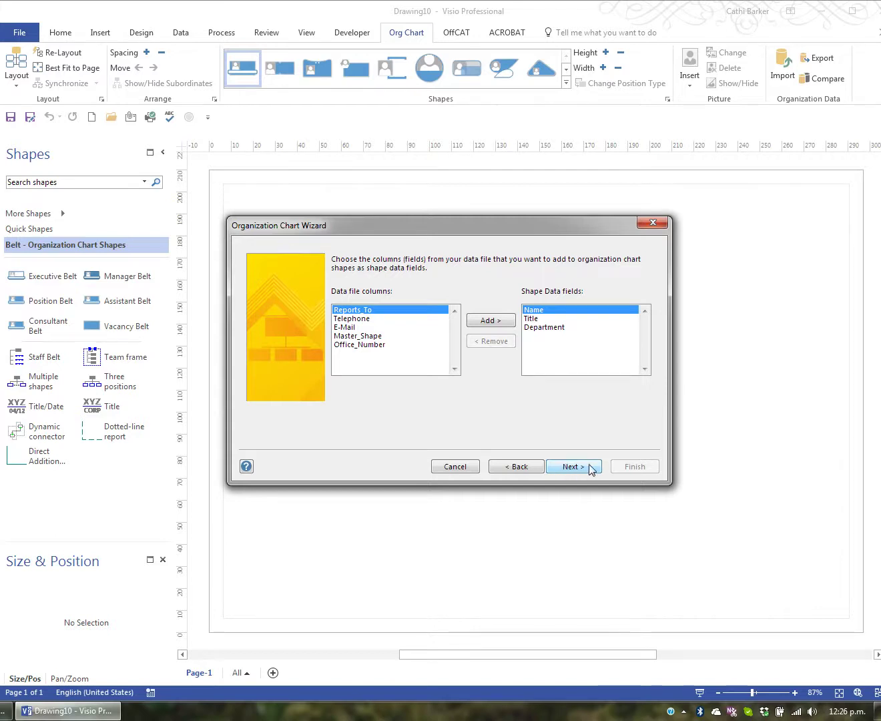
click(577, 470)
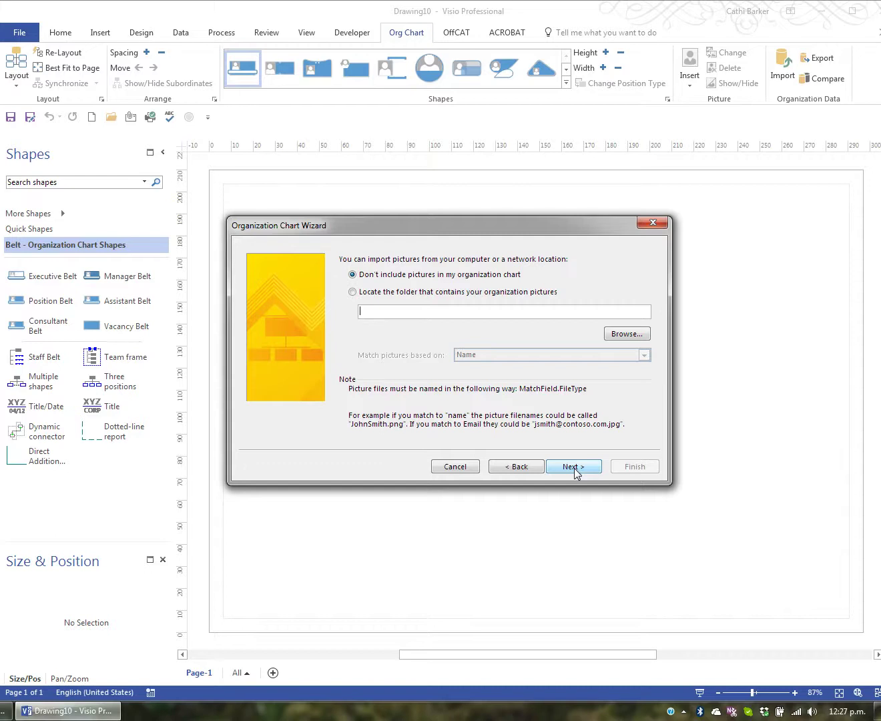
Leave pictures out and finish the wizard to build the multi-page chart.
click(574, 467)
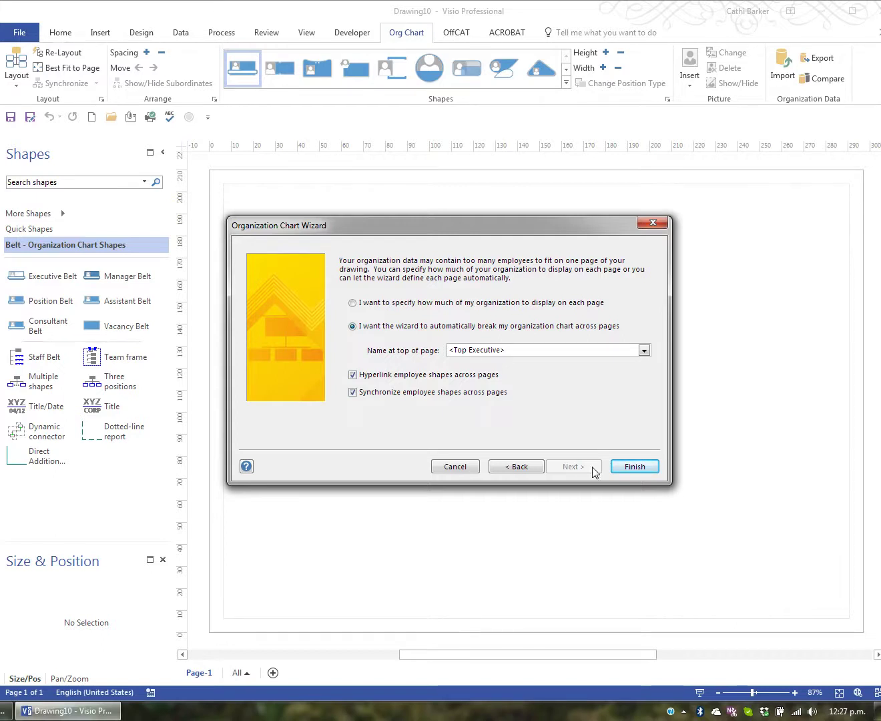
click(636, 466)
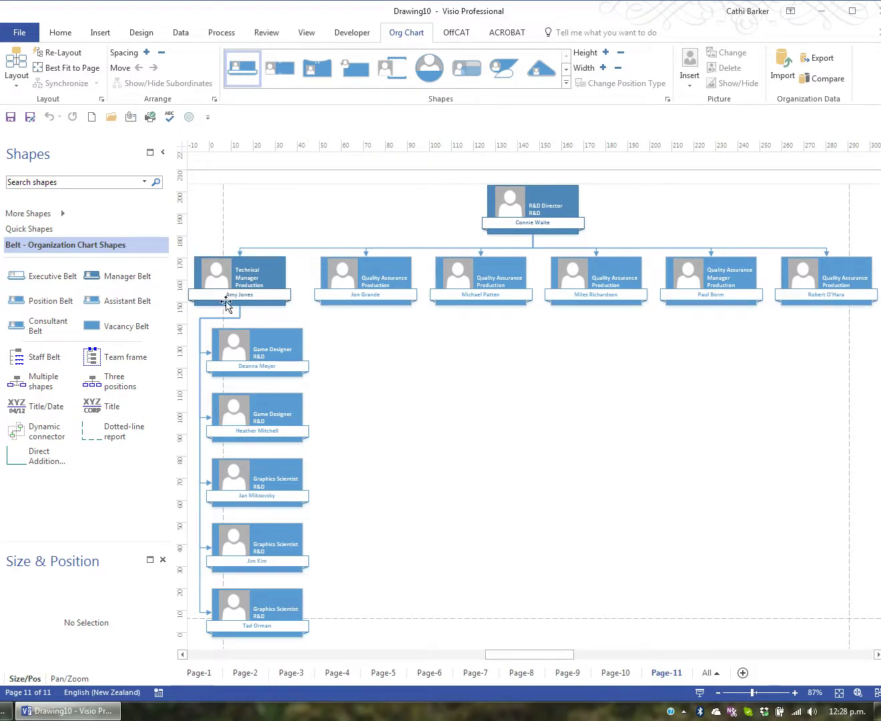
Collapse the Shapes panel and browse Page-2 through Page-6, then return to Page-1.
click(163, 154)
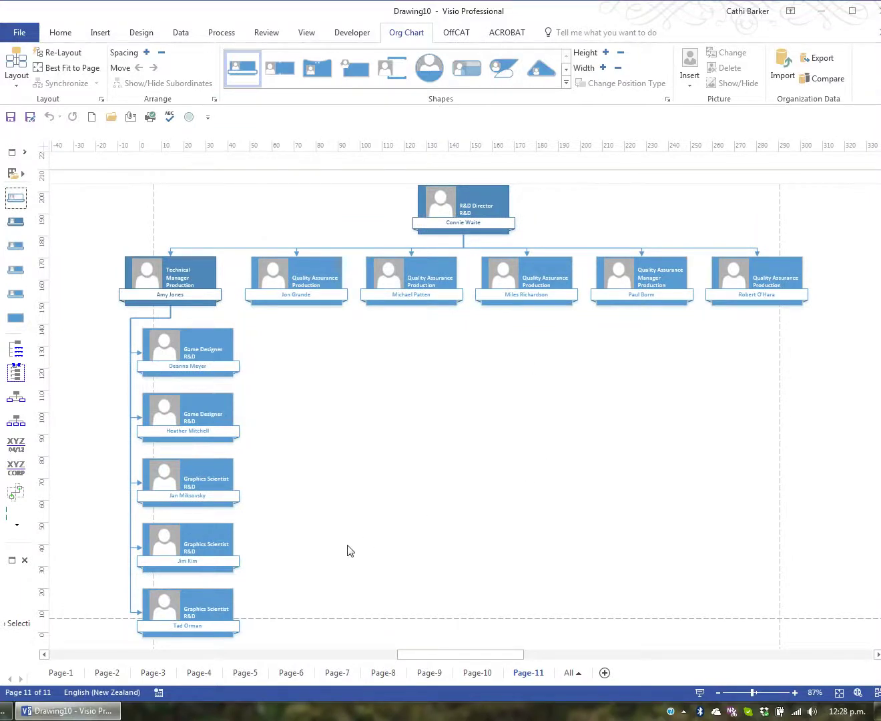
click(107, 672)
click(150, 672)
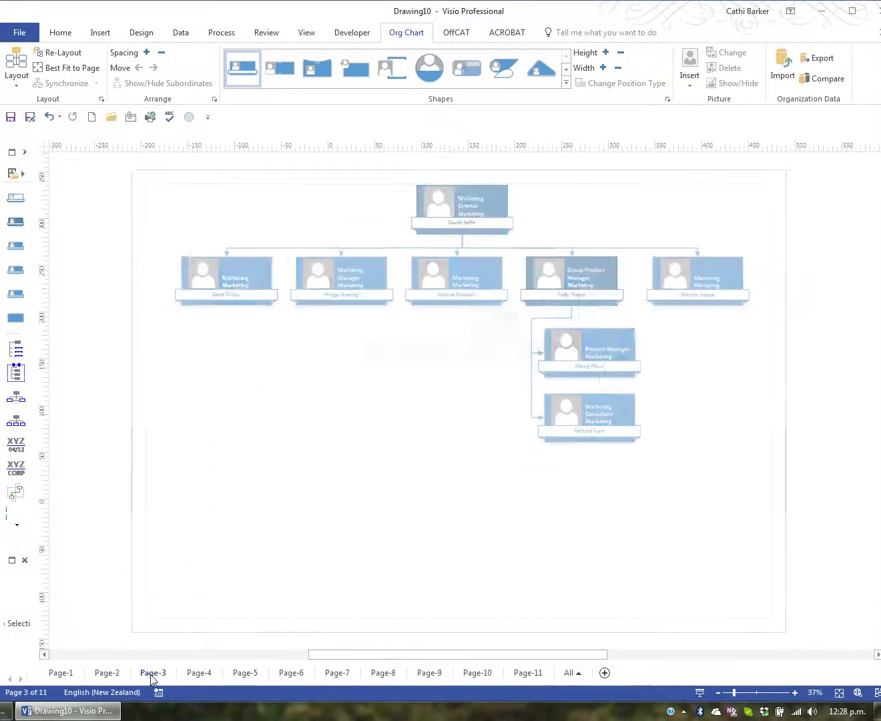
click(200, 673)
click(258, 675)
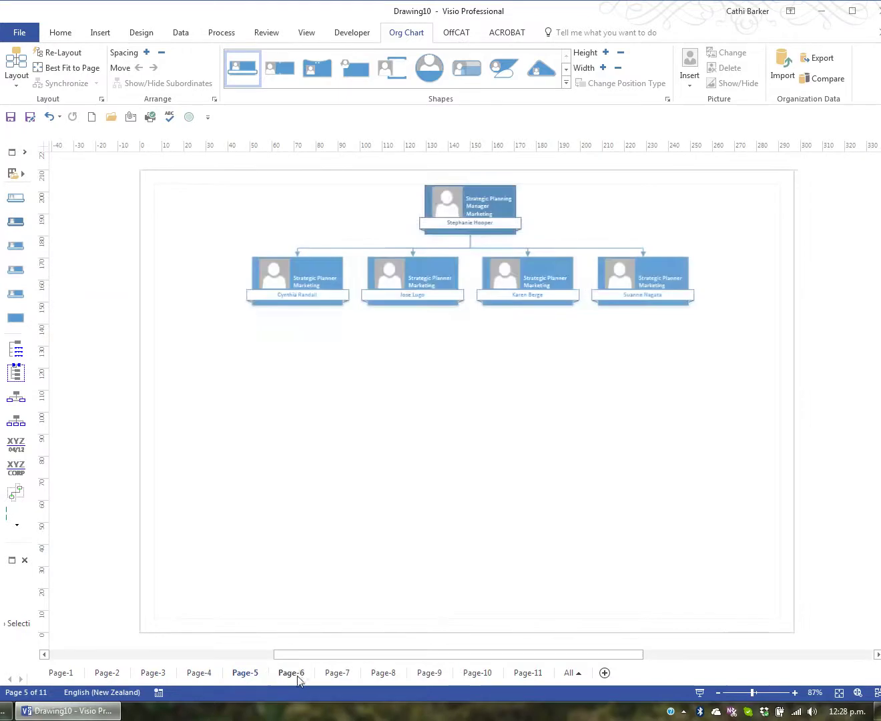
click(301, 677)
click(60, 671)
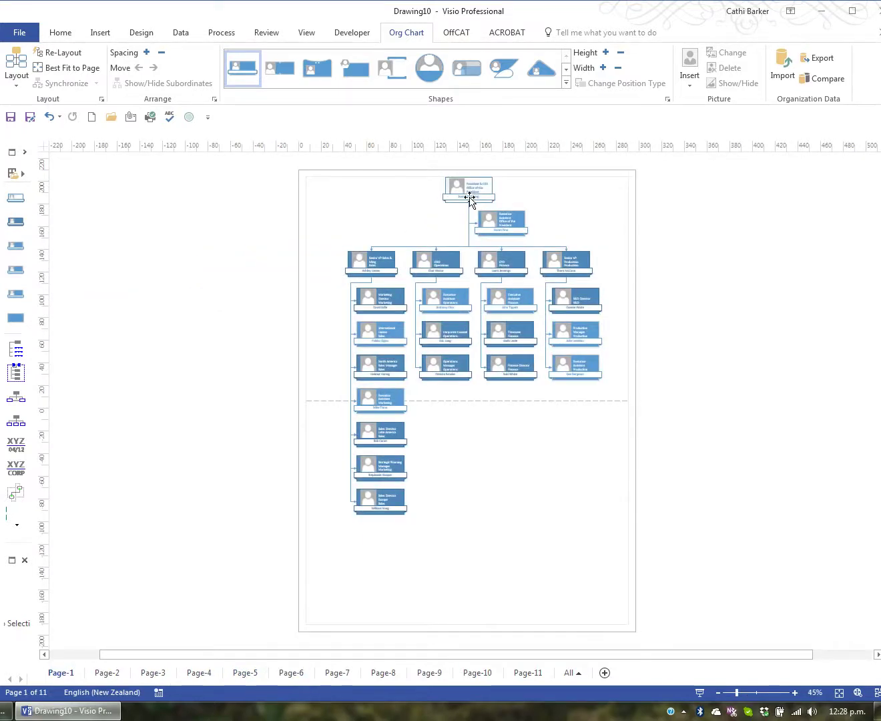
Zoom Page-1 to 77% and select the Marketing Director shape.
click(794, 692)
click(794, 691)
scroll(711, 584, up, 4)
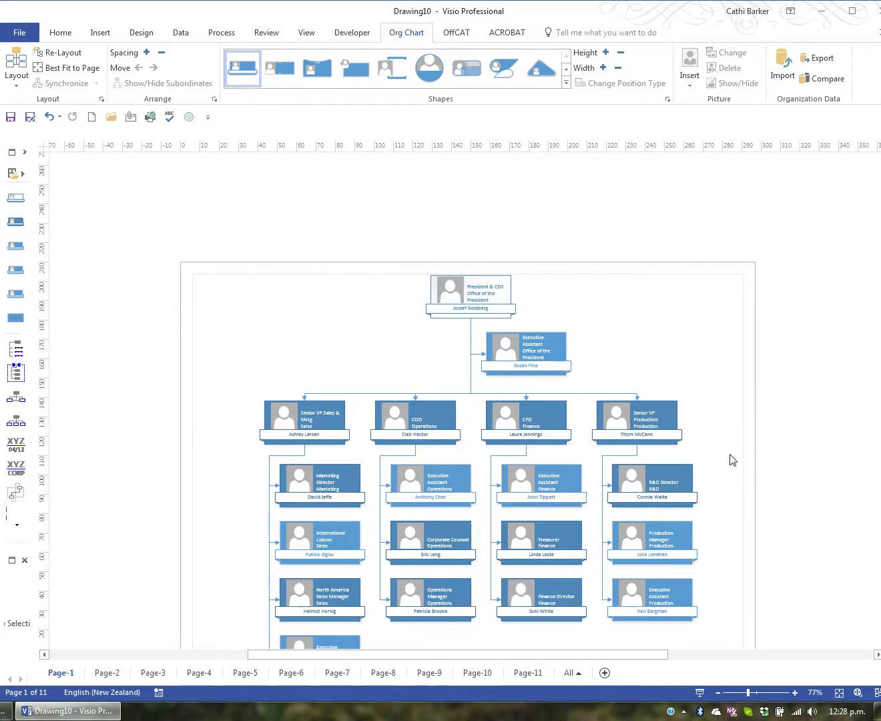
scroll(719, 515, down, 3)
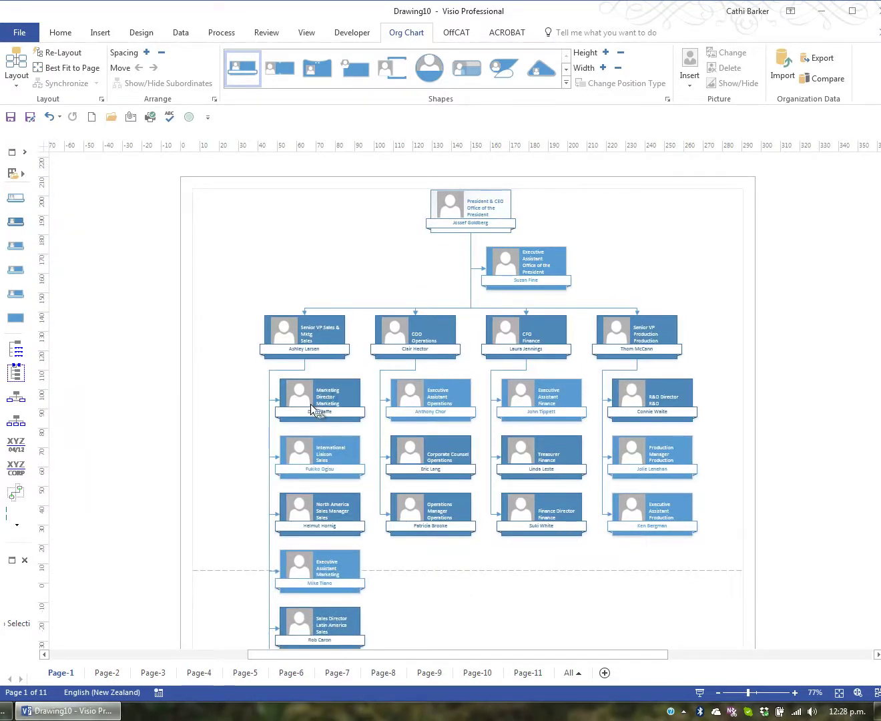
mouse_move(311, 403)
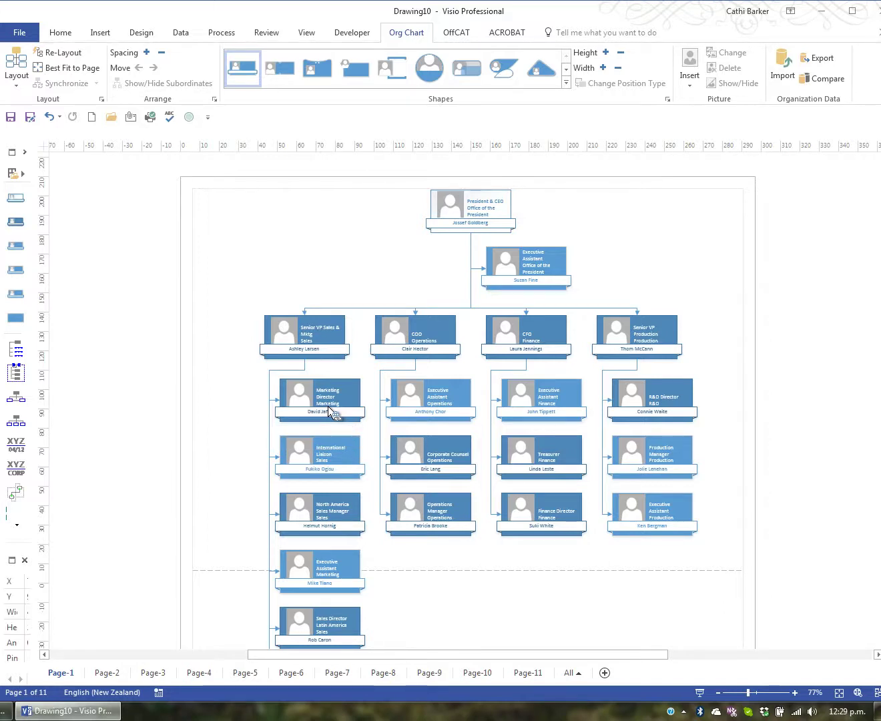
click(331, 413)
ctrl+click(332, 415)
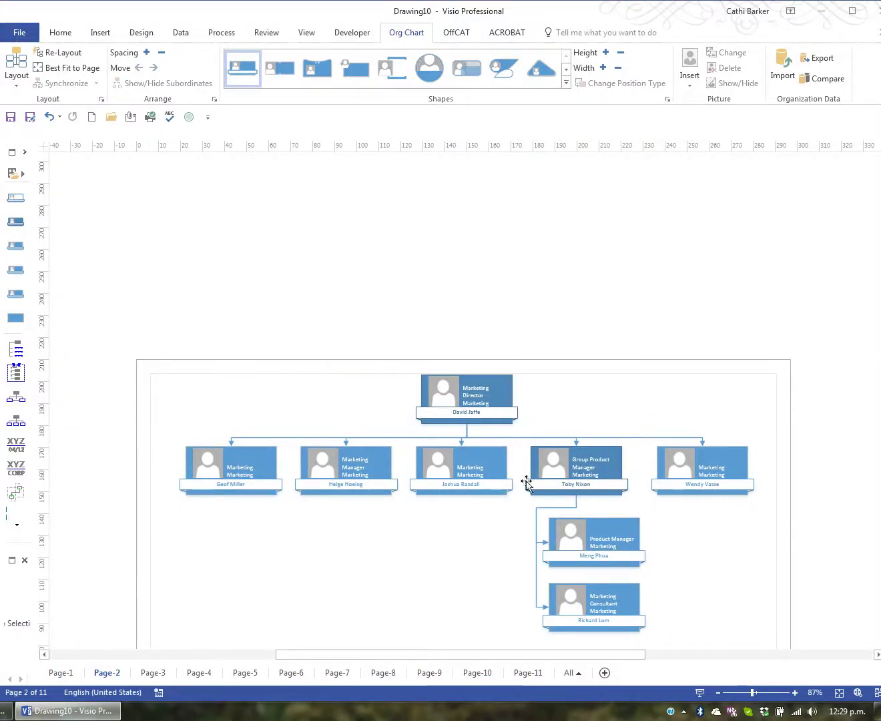
ctrl+click(476, 415)
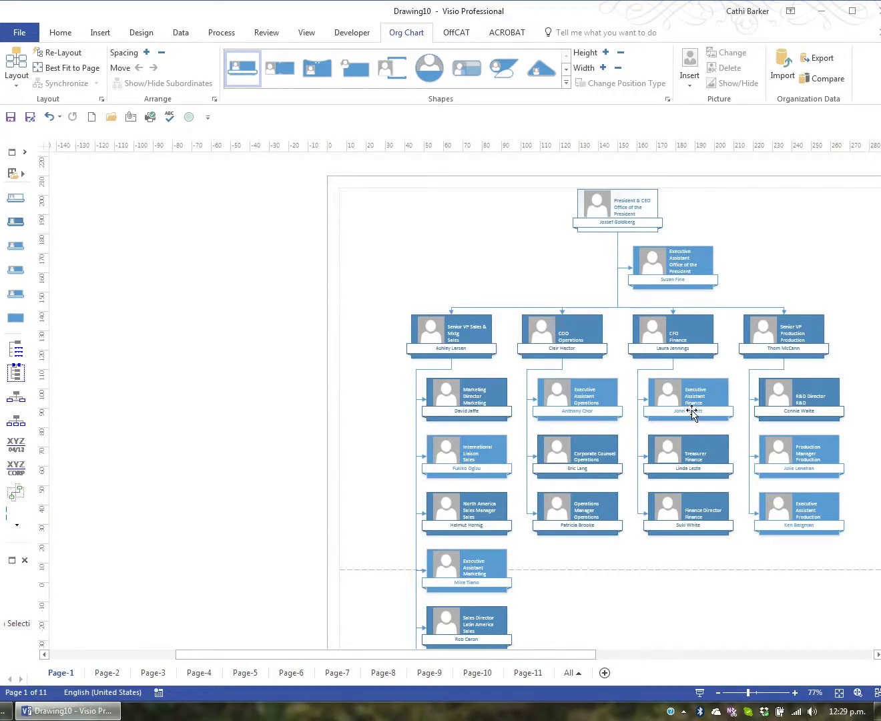
ctrl+click(786, 417)
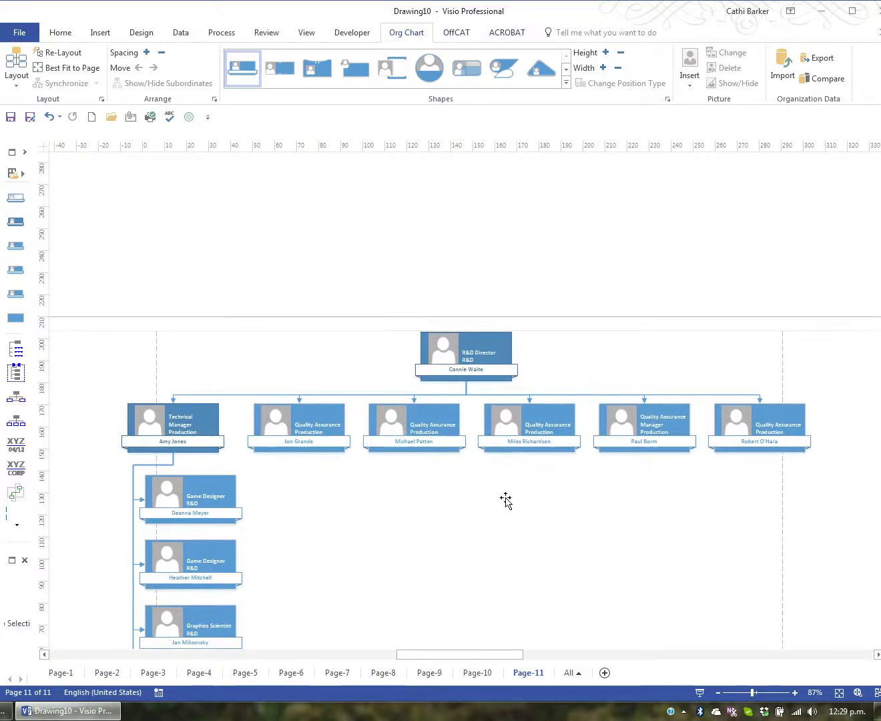
scroll(505, 498, down, 5)
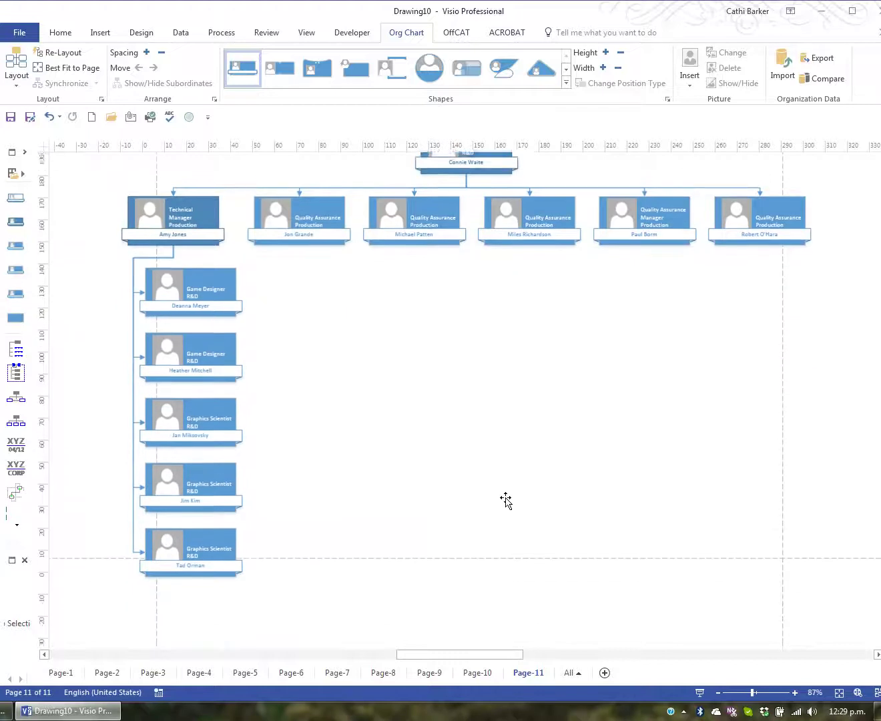
scroll(505, 499, up, 3)
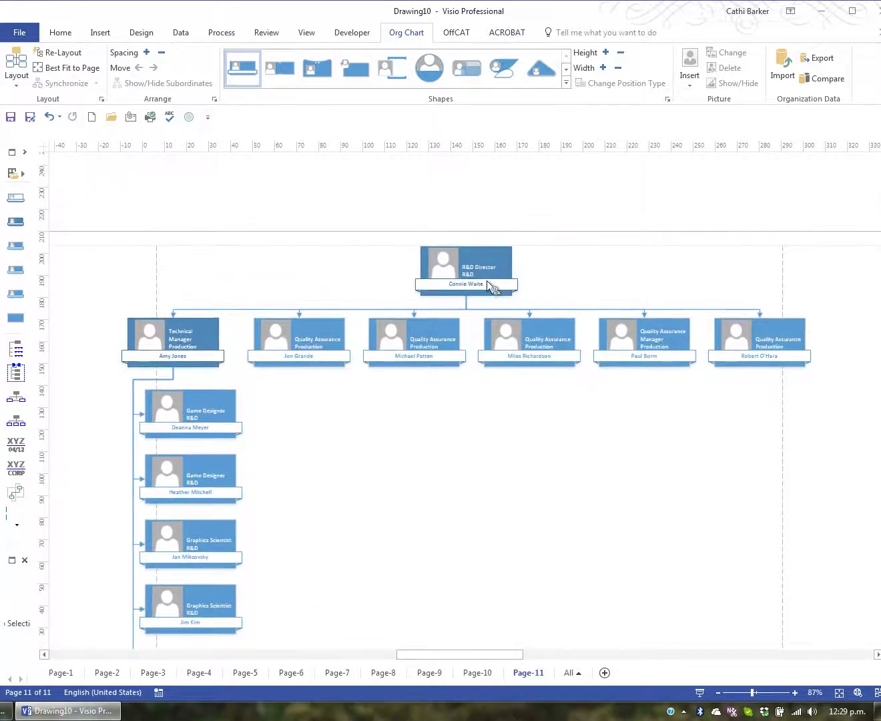
double_click(476, 285)
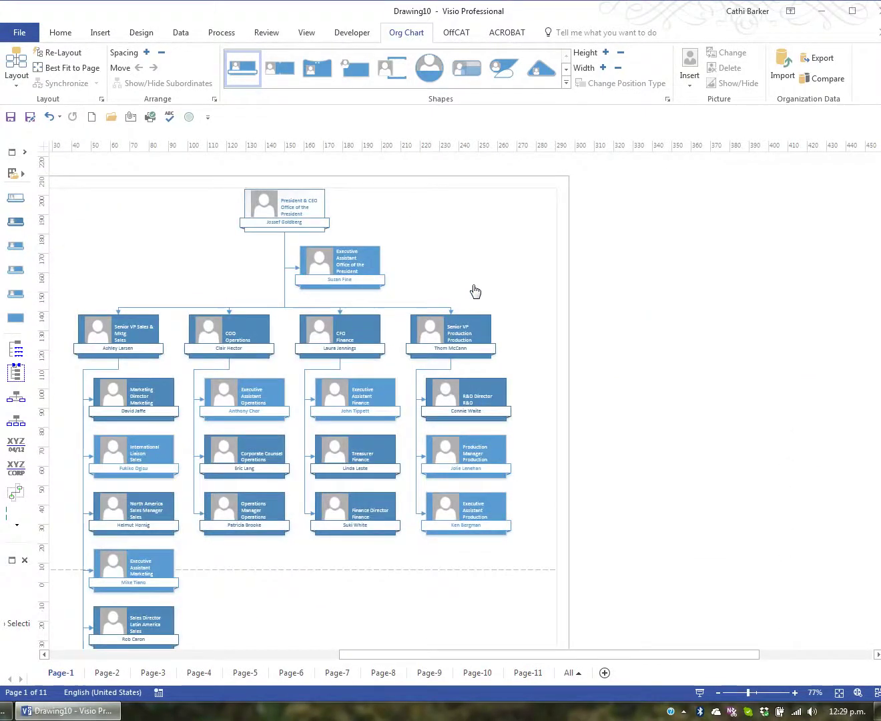